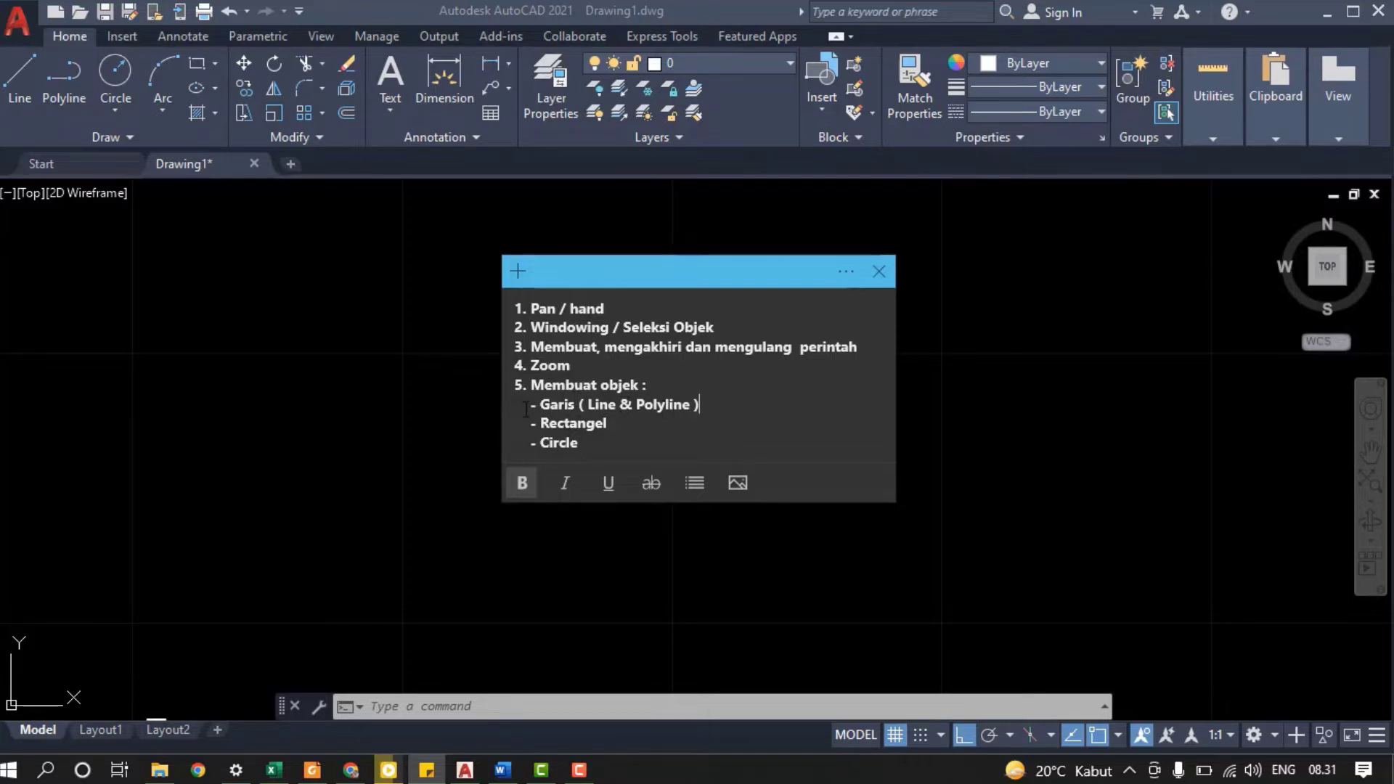
Practise moving around the empty drawing area by panning the view directly and with the Pan tool.
{"action": "left_click", "coordinate": [482, 389]}
{"action": "mouse_move", "coordinate": [693, 383]}
{"action": "middle_mouse_down"}
{"action": "mouse_move", "coordinate": [678, 377]}
{"action": "mouse_move", "coordinate": [667, 413]}
{"action": "middle_mouse_up"}
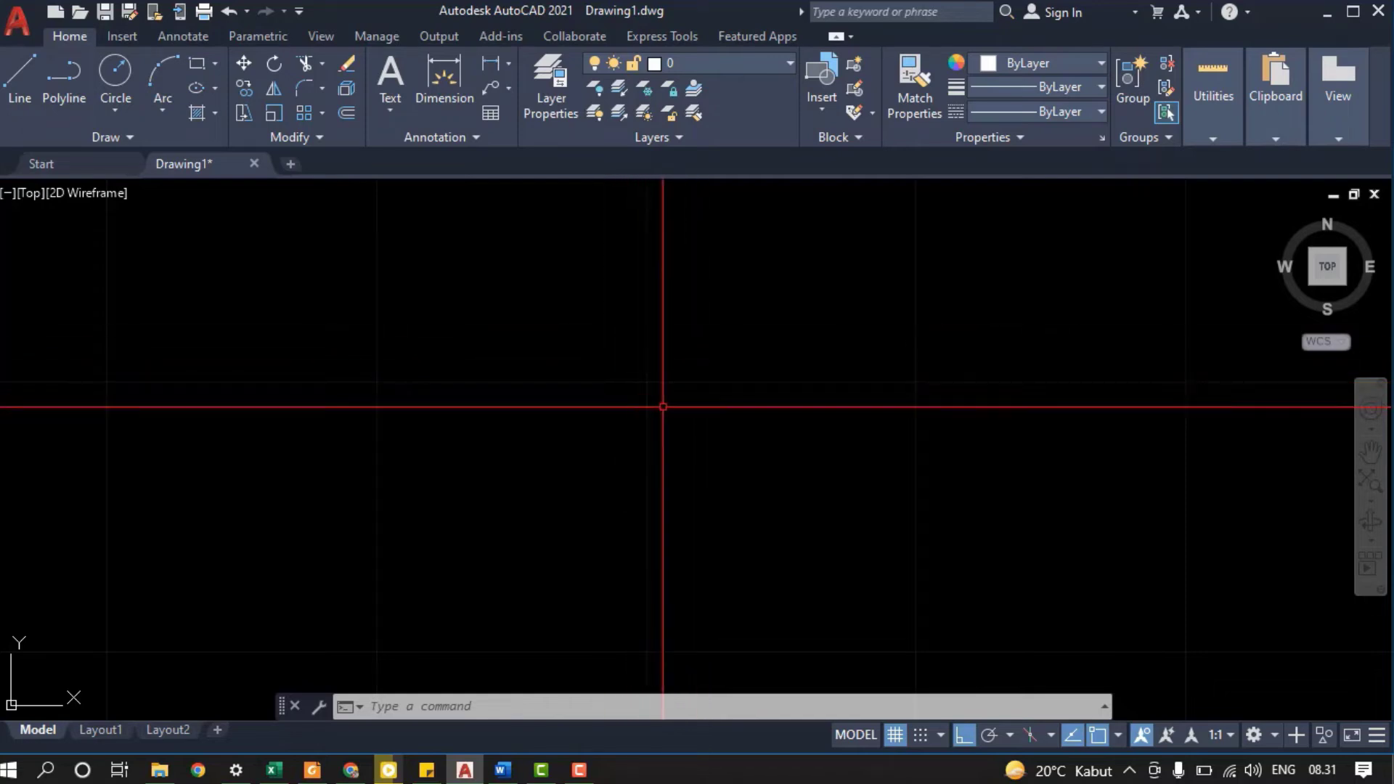
{"action": "middle_click_drag", "start_coordinate": [664, 407], "coordinate": [748, 397]}
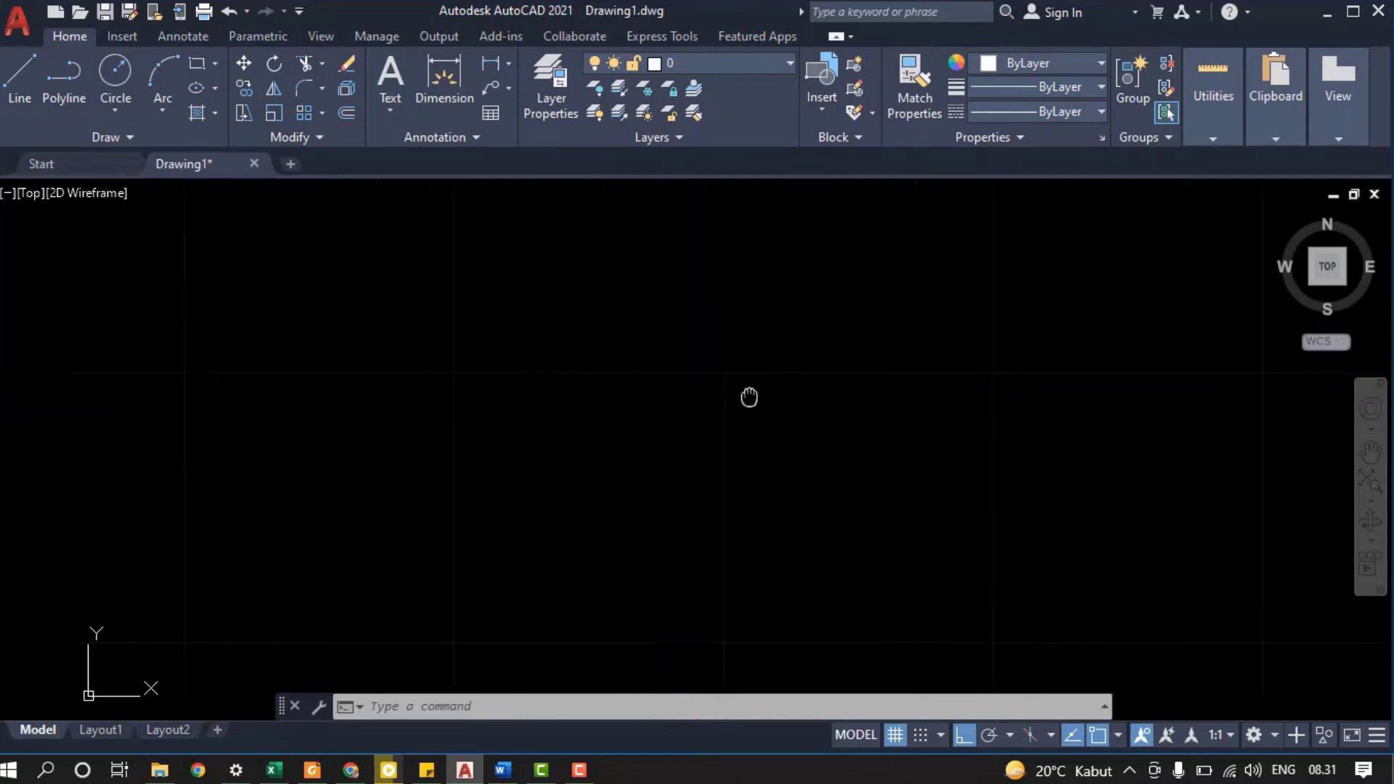
{"action": "mouse_move", "coordinate": [622, 398]}
{"action": "middle_mouse_down"}
{"action": "mouse_move", "coordinate": [660, 398]}
{"action": "mouse_move", "coordinate": [624, 404]}
{"action": "middle_mouse_up"}
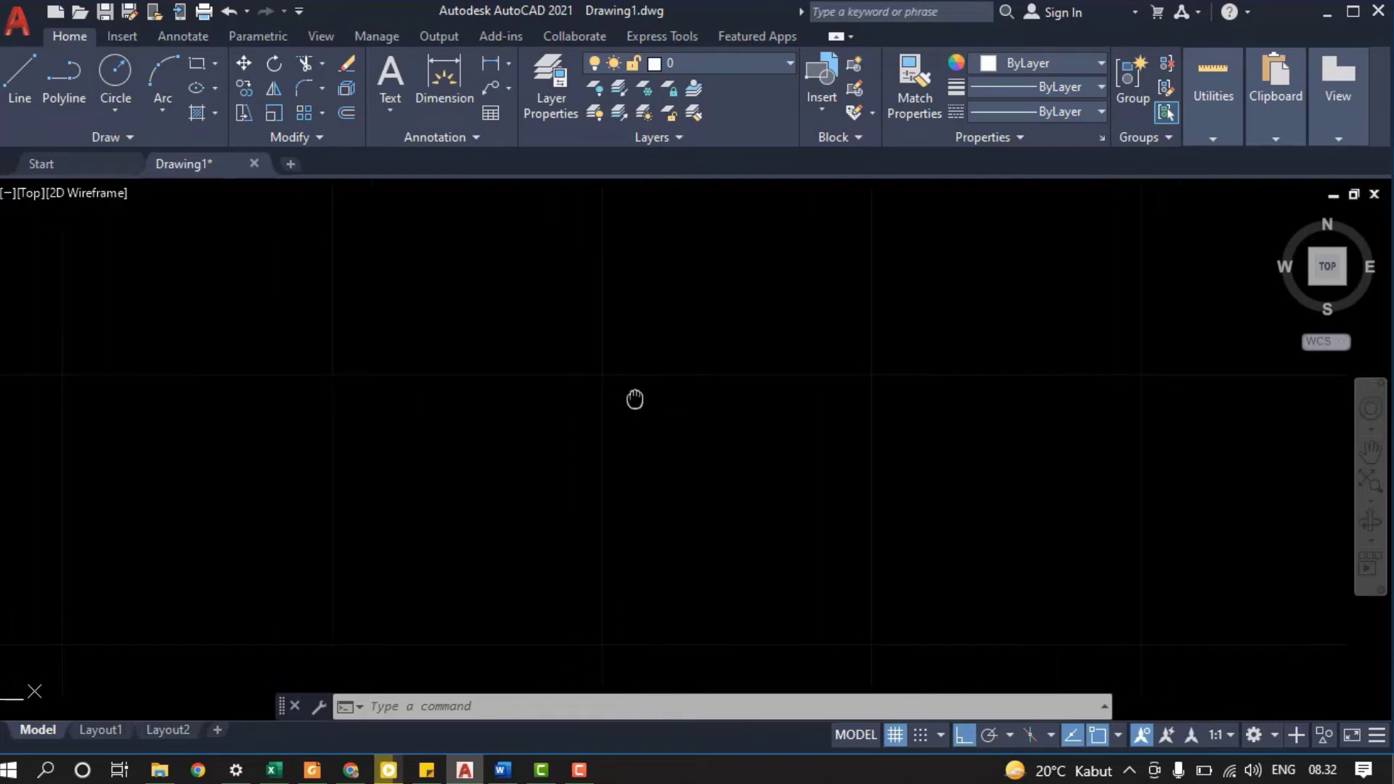
{"action": "mouse_move", "coordinate": [664, 391]}
{"action": "middle_mouse_down"}
{"action": "mouse_move", "coordinate": [651, 406]}
{"action": "mouse_move", "coordinate": [733, 399]}
{"action": "middle_mouse_up"}
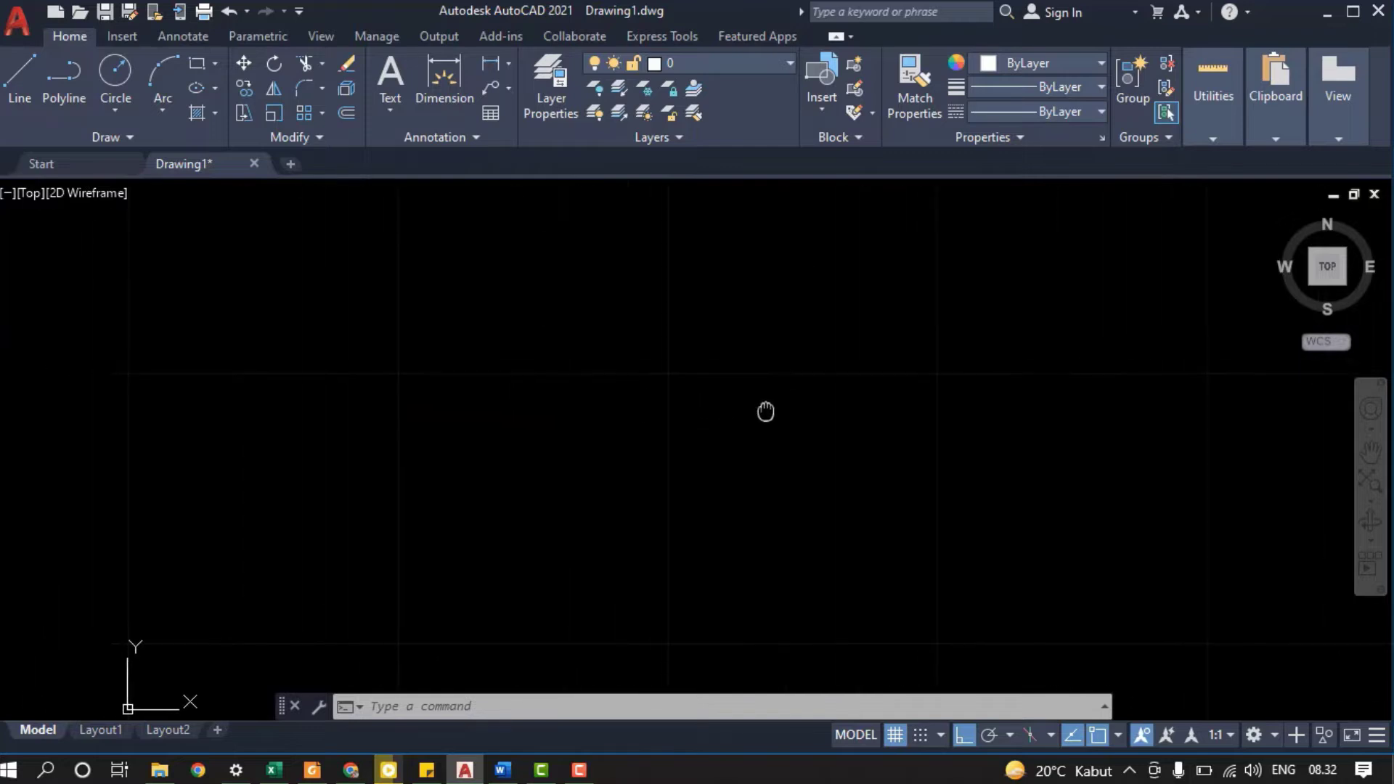
{"action": "middle_click_drag", "start_coordinate": [639, 407], "coordinate": [650, 408]}
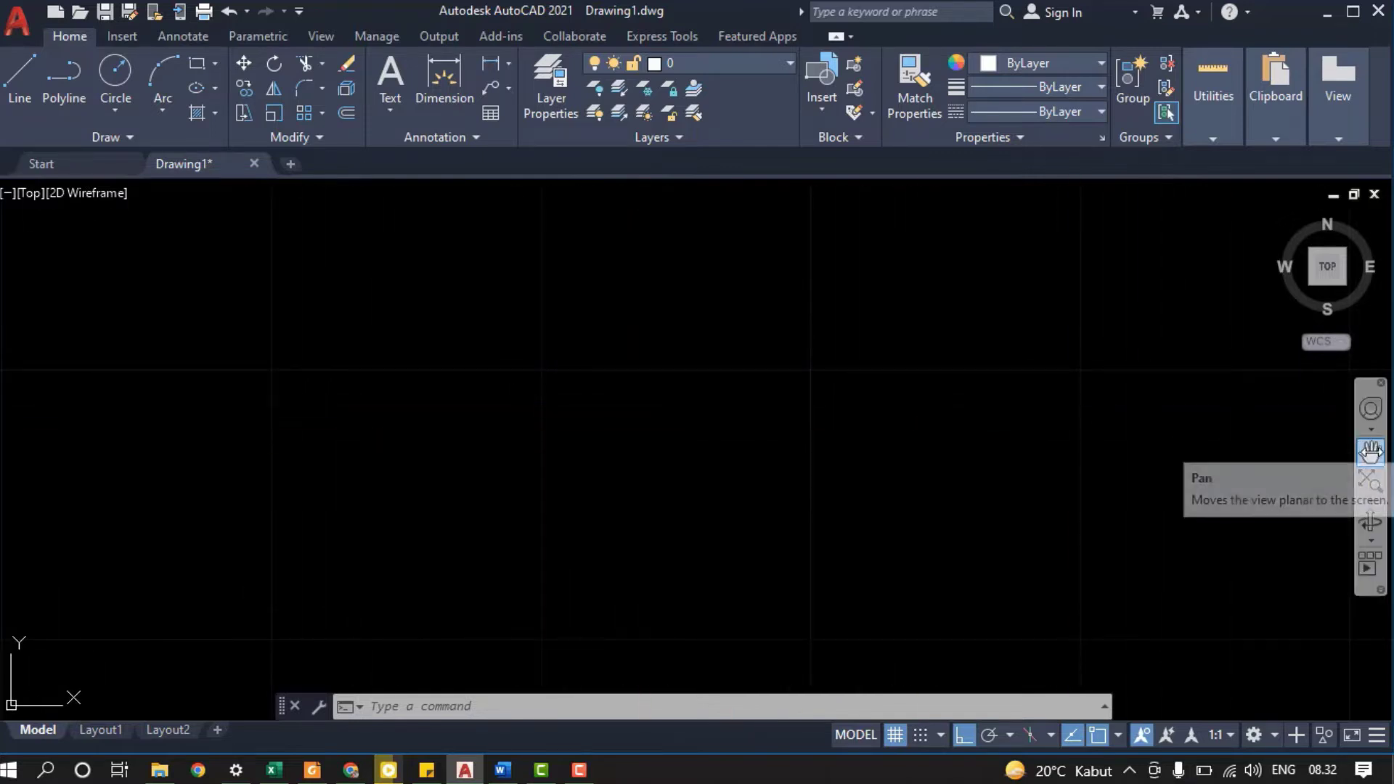
{"action": "left_click", "coordinate": [1370, 449]}
{"action": "left_click_drag", "start_coordinate": [552, 407], "coordinate": [588, 414]}
{"action": "left_click_drag", "start_coordinate": [717, 411], "coordinate": [753, 401]}
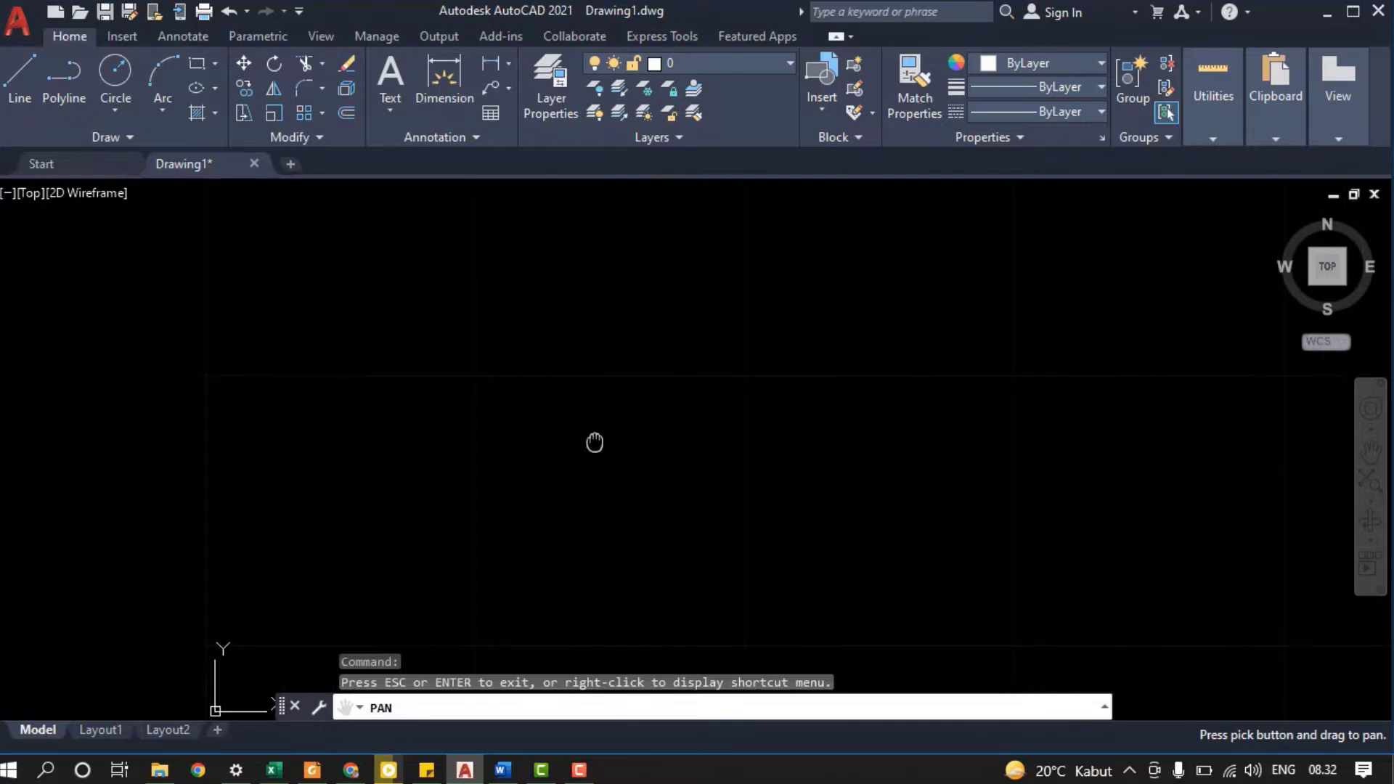
{"action": "left_click_drag", "start_coordinate": [517, 437], "coordinate": [411, 436]}
{"action": "key", "text": "Escape"}
Draw a small, nearly square rectangle in the empty drawing area.
{"action": "type", "text": "r"}
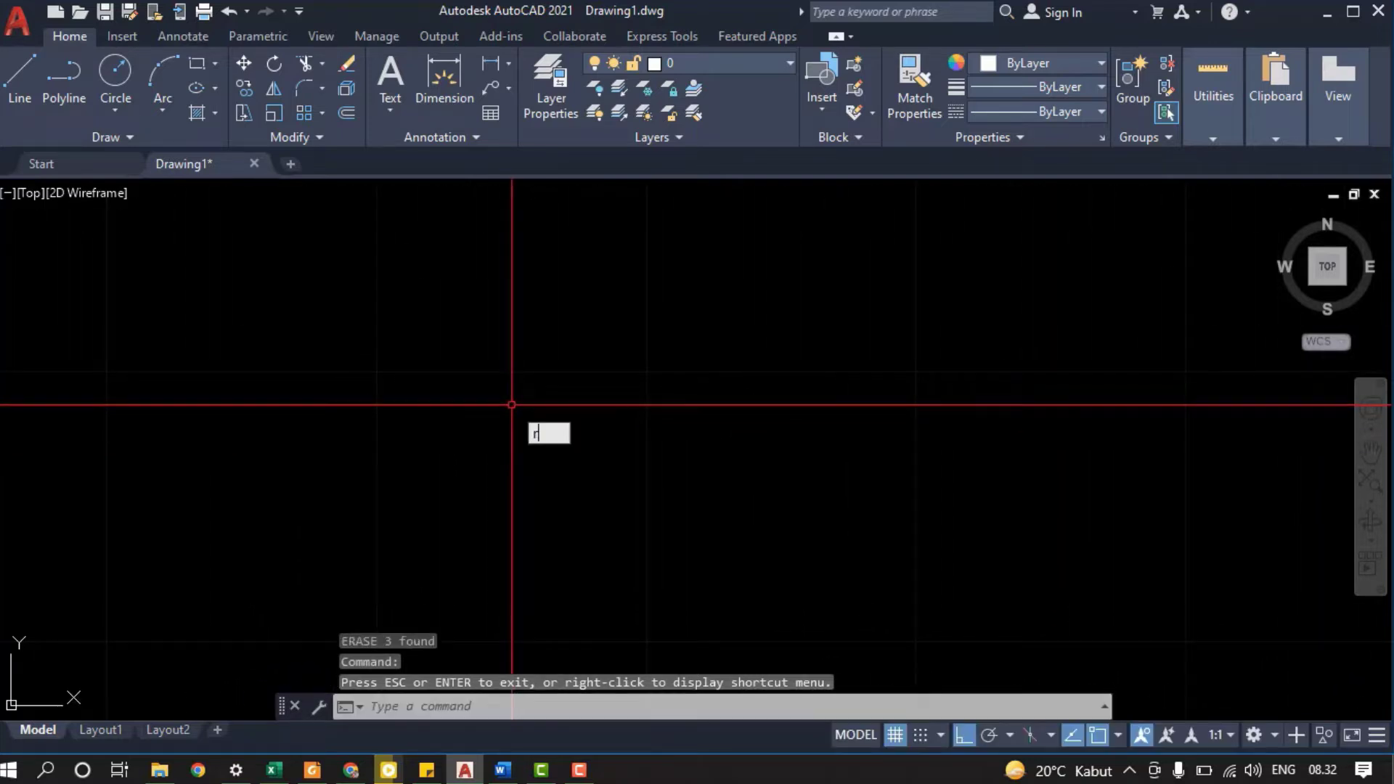
{"action": "type", "text": "ec"}
{"action": "key", "text": "Return"}
{"action": "left_click", "coordinate": [468, 347]}
{"action": "left_click", "coordinate": [544, 417]}
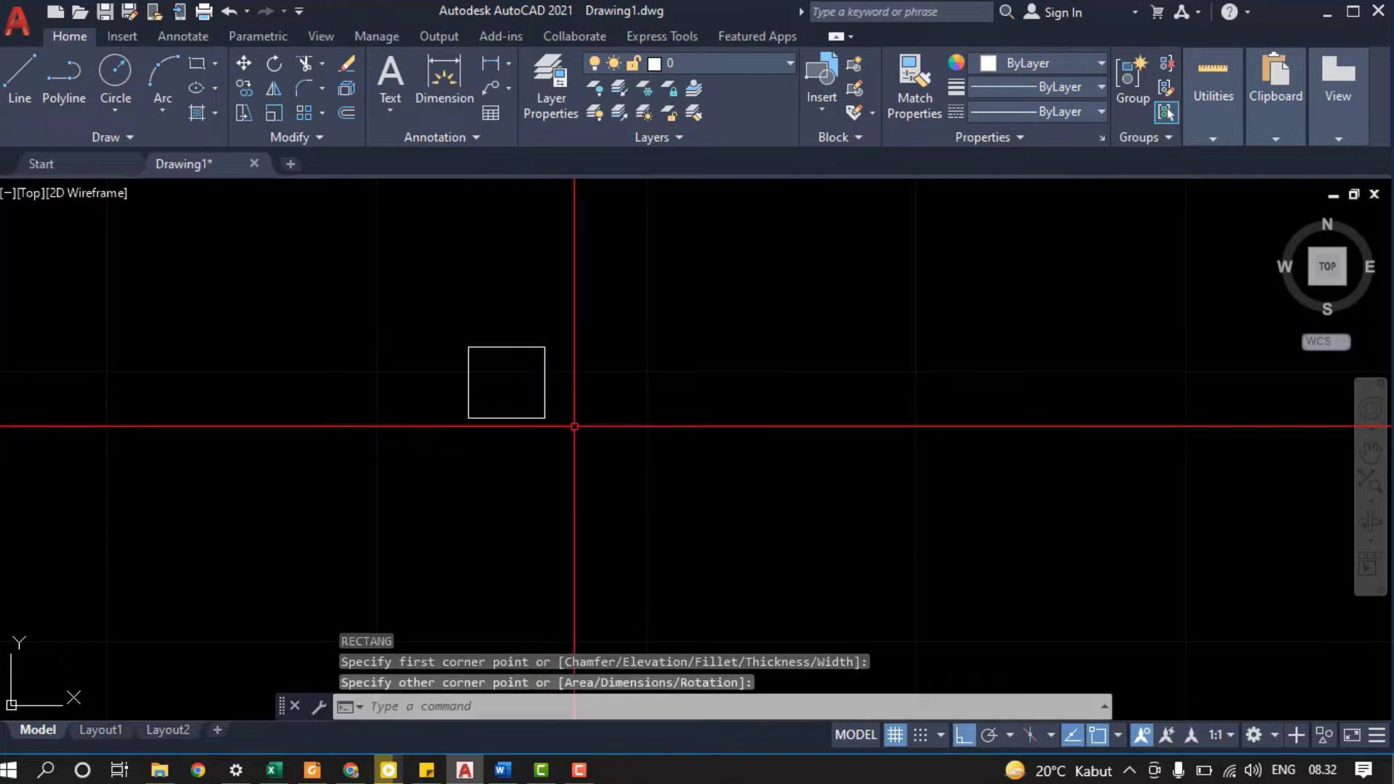
{"action": "key", "text": "Return"}
{"action": "key", "text": "Escape"}
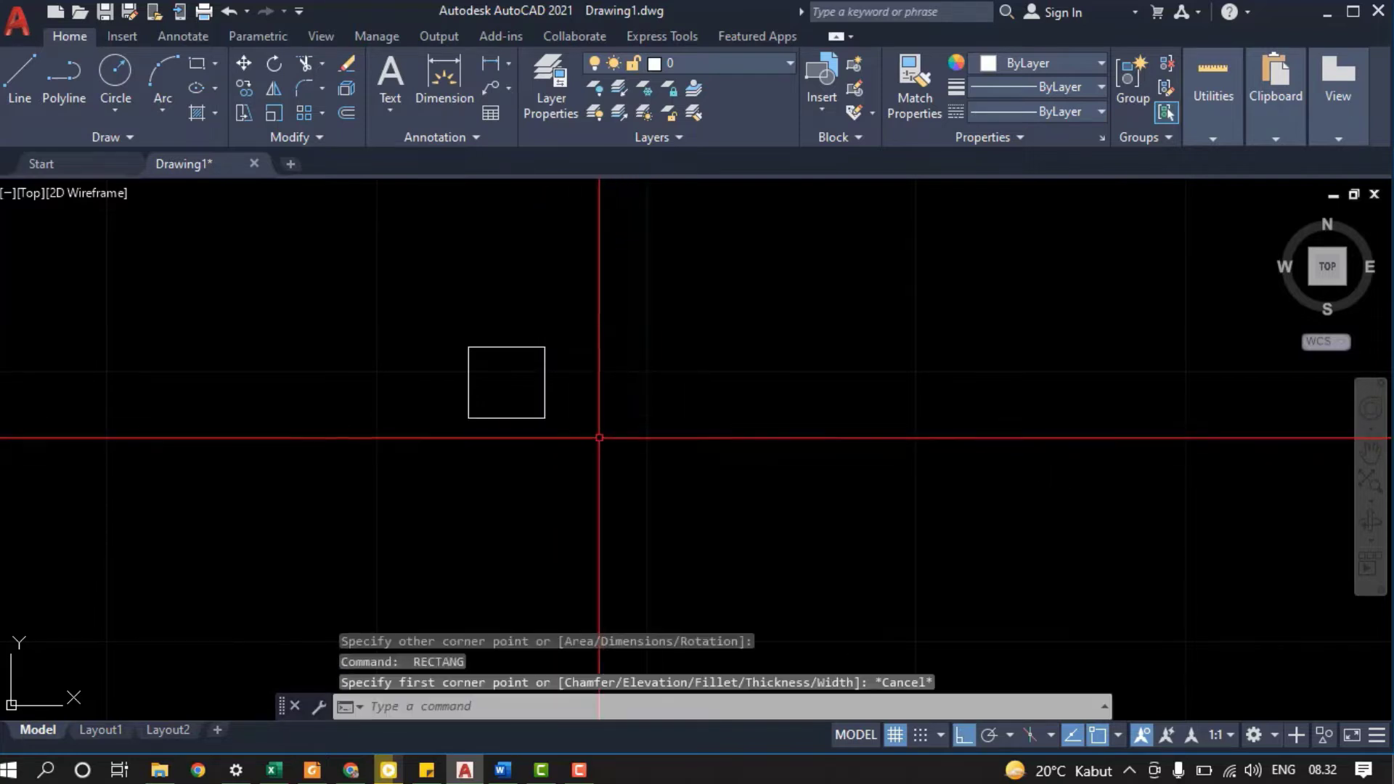
Select the small rectangle with a crossing window over its lower-right corner and erase it.
{"action": "mouse_move", "coordinate": [606, 451]}
{"action": "middle_mouse_down"}
{"action": "mouse_move", "coordinate": [775, 445]}
{"action": "mouse_move", "coordinate": [537, 448]}
{"action": "mouse_move", "coordinate": [705, 448]}
{"action": "middle_mouse_up"}
{"action": "left_click", "coordinate": [631, 445]}
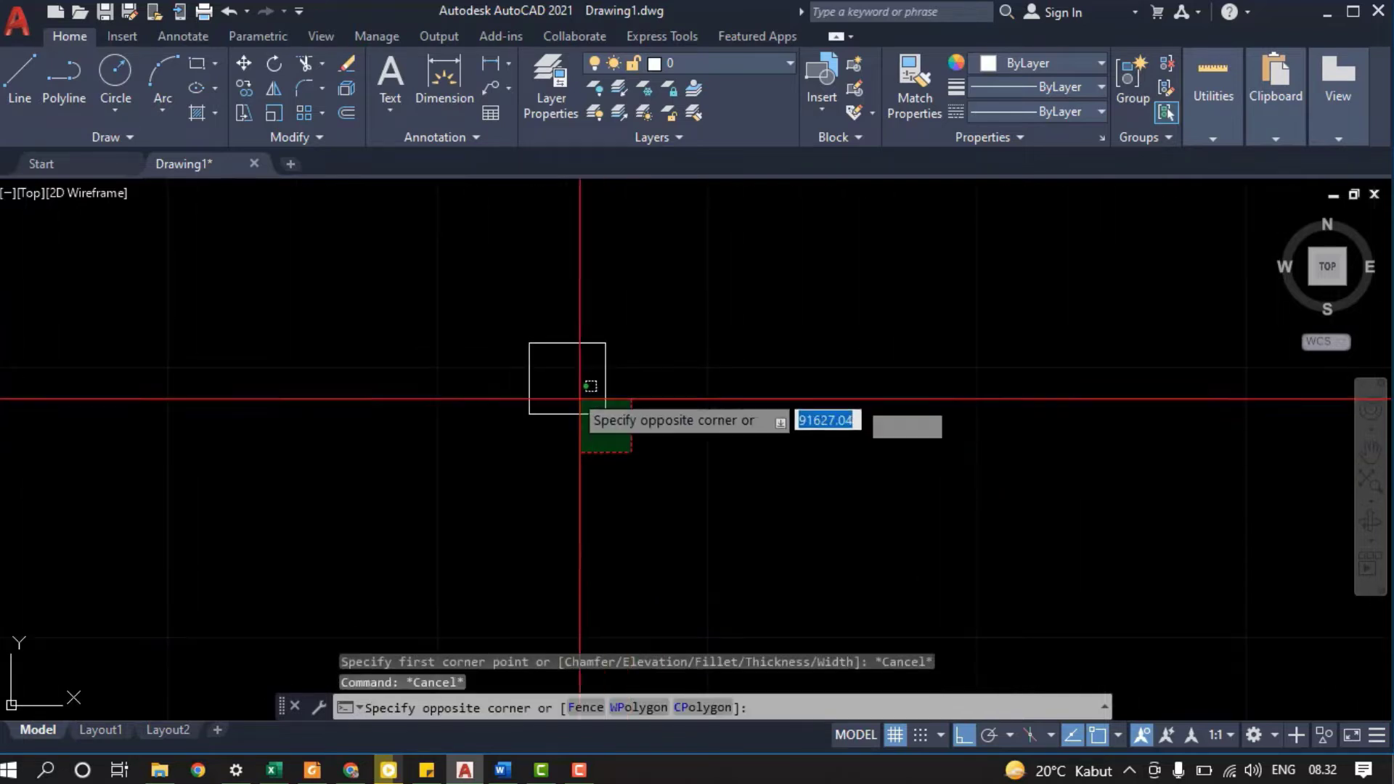
{"action": "left_click", "coordinate": [585, 385]}
{"action": "type", "text": "e"}
{"action": "key", "text": "Return"}
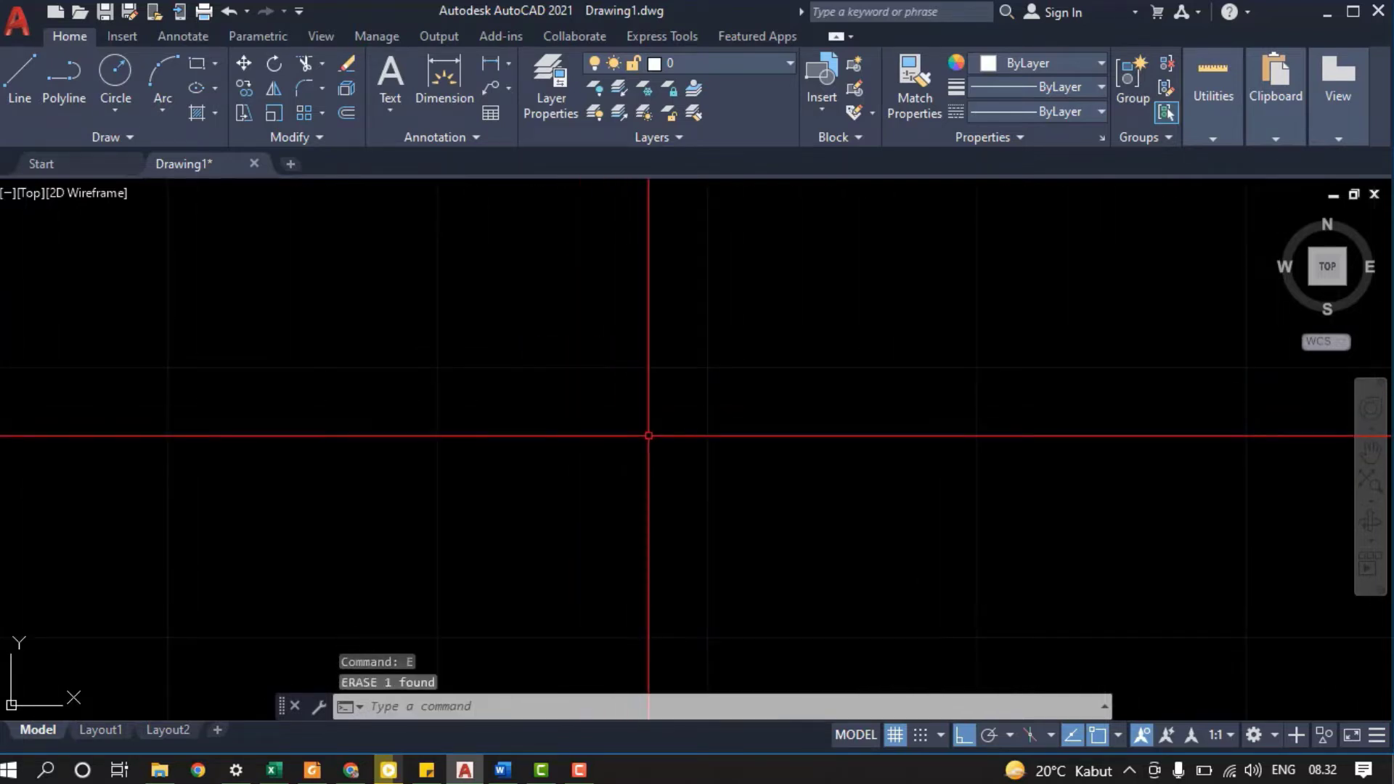
Draw a wide rectangle by two opposite corners near the middle of the drawing area.
{"action": "type", "text": "rec"}
{"action": "key", "text": "Return"}
{"action": "left_click", "coordinate": [519, 330]}
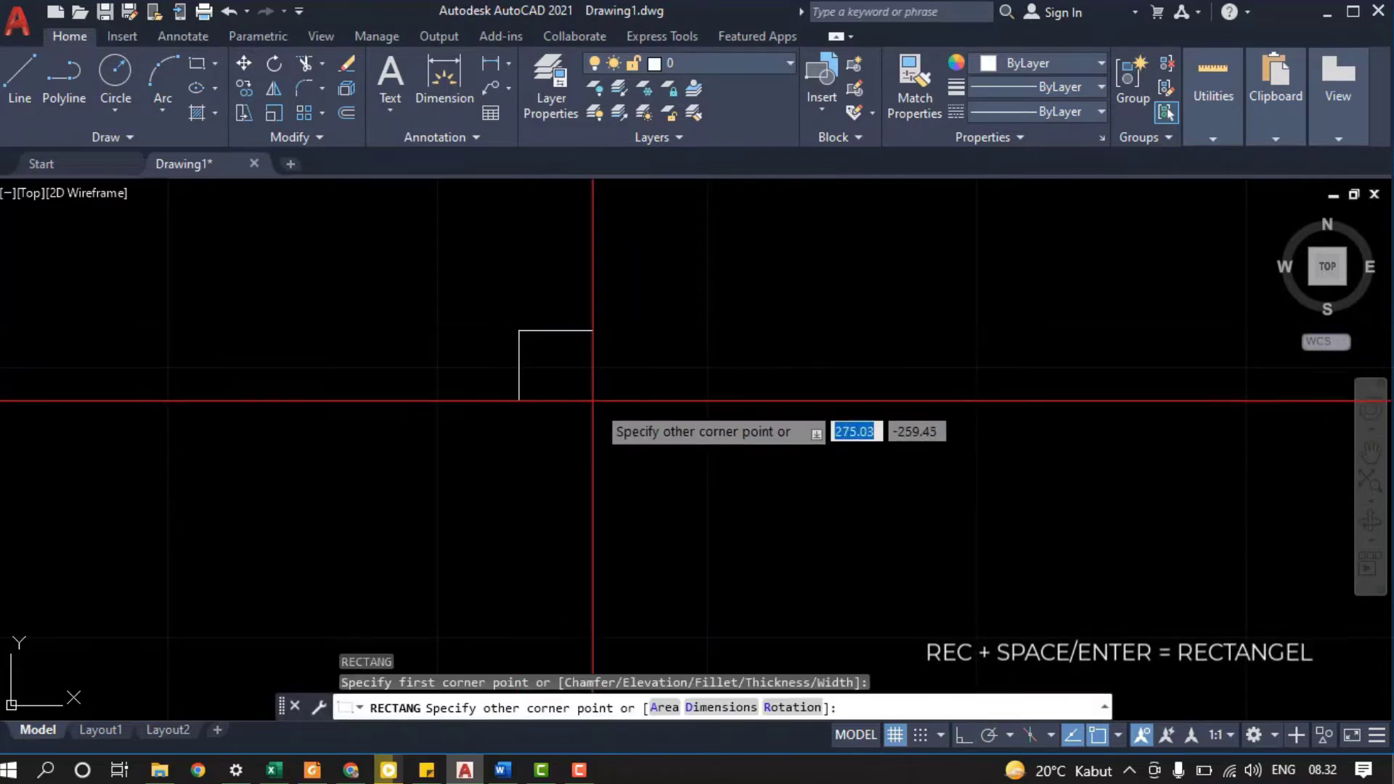
{"action": "key", "text": "Return"}
{"action": "left_click", "coordinate": [622, 389]}
{"action": "key", "text": "Escape"}
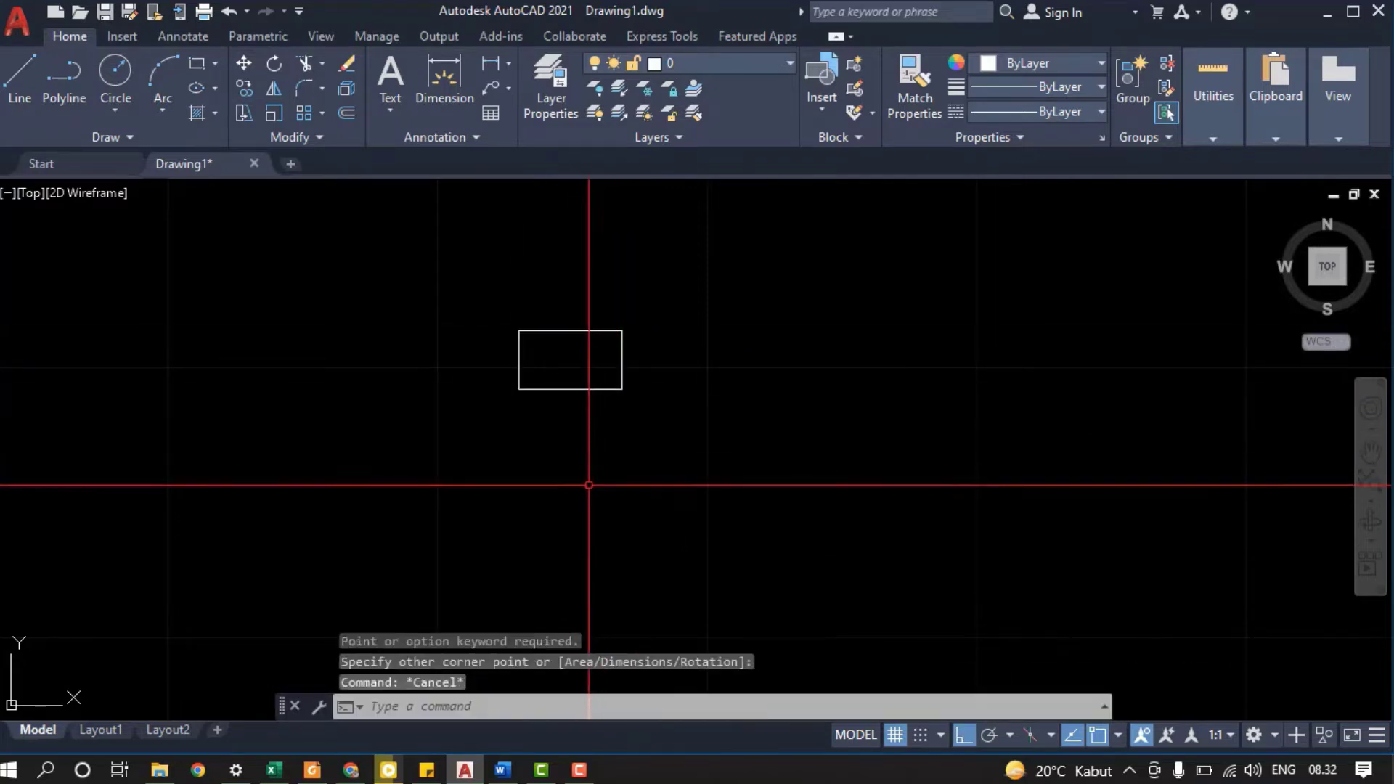
Draw a circle by centre and radius just below the rectangle, about as wide as the rectangle.
{"action": "type", "text": "c"}
{"action": "key", "text": "Return"}
{"action": "left_click", "coordinate": [567, 468]}
{"action": "left_click", "coordinate": [617, 467]}
{"action": "key", "text": "Escape"}
{"action": "key", "text": "Escape"}
{"action": "key", "text": "Escape"}
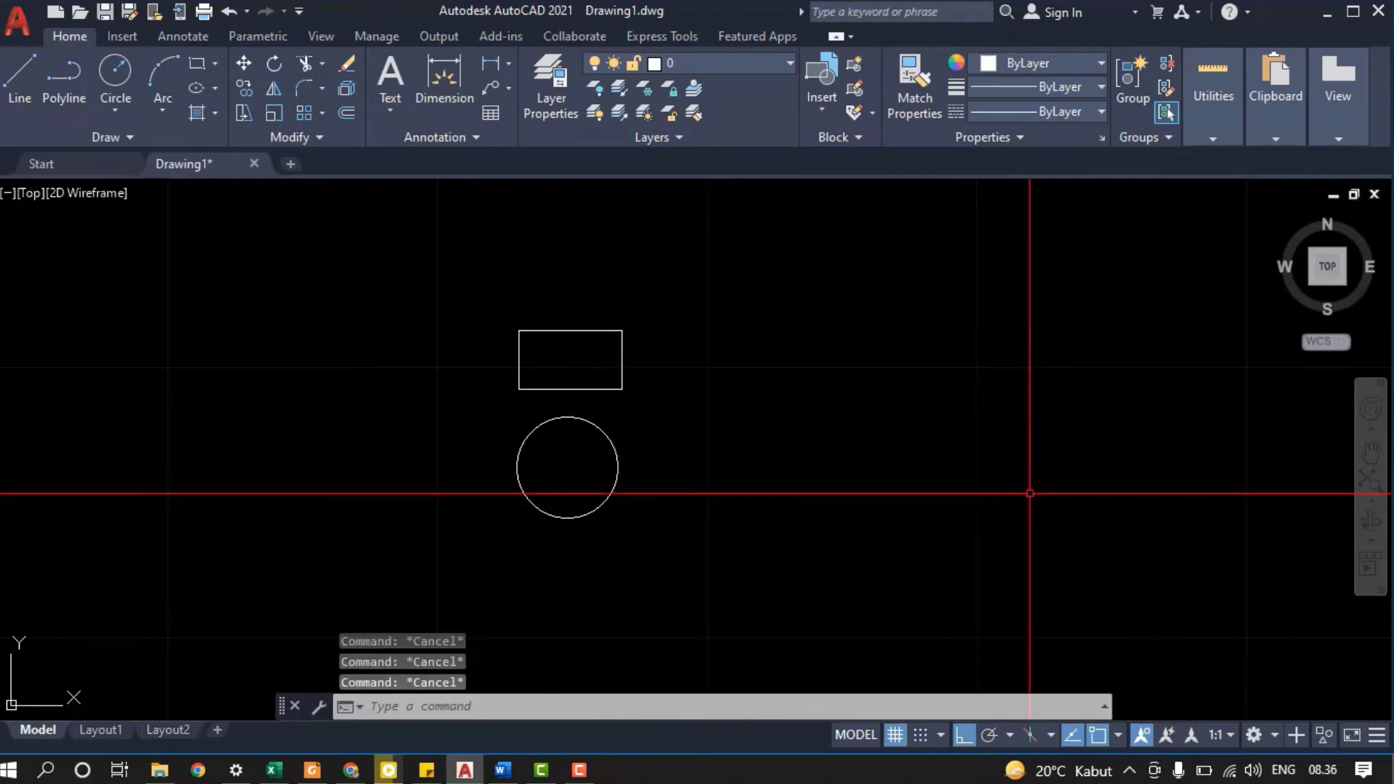
Compare right-to-left crossing and left-to-right window selection boxes in the empty area beside the shapes.
{"action": "left_click", "coordinate": [1029, 494]}
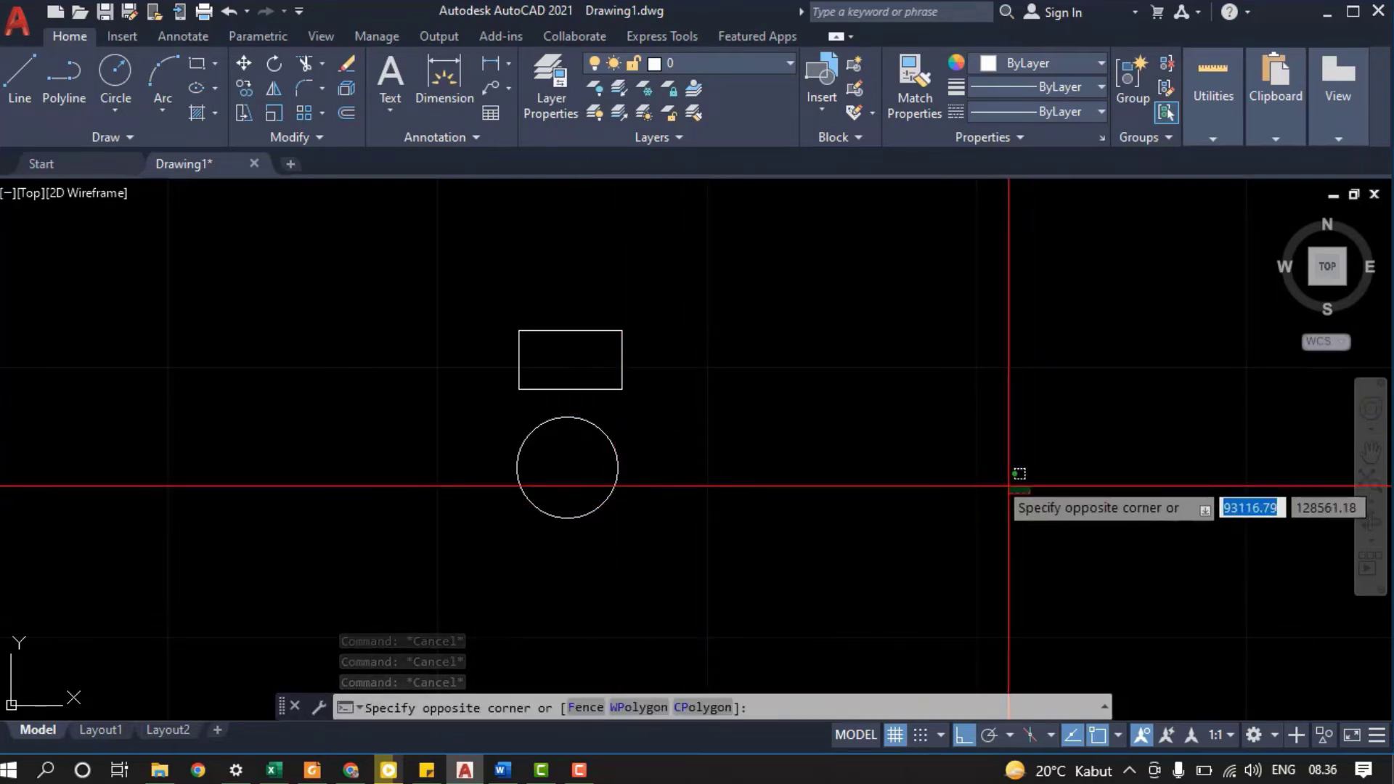
{"action": "key", "text": "Escape"}
{"action": "left_click", "coordinate": [857, 376]}
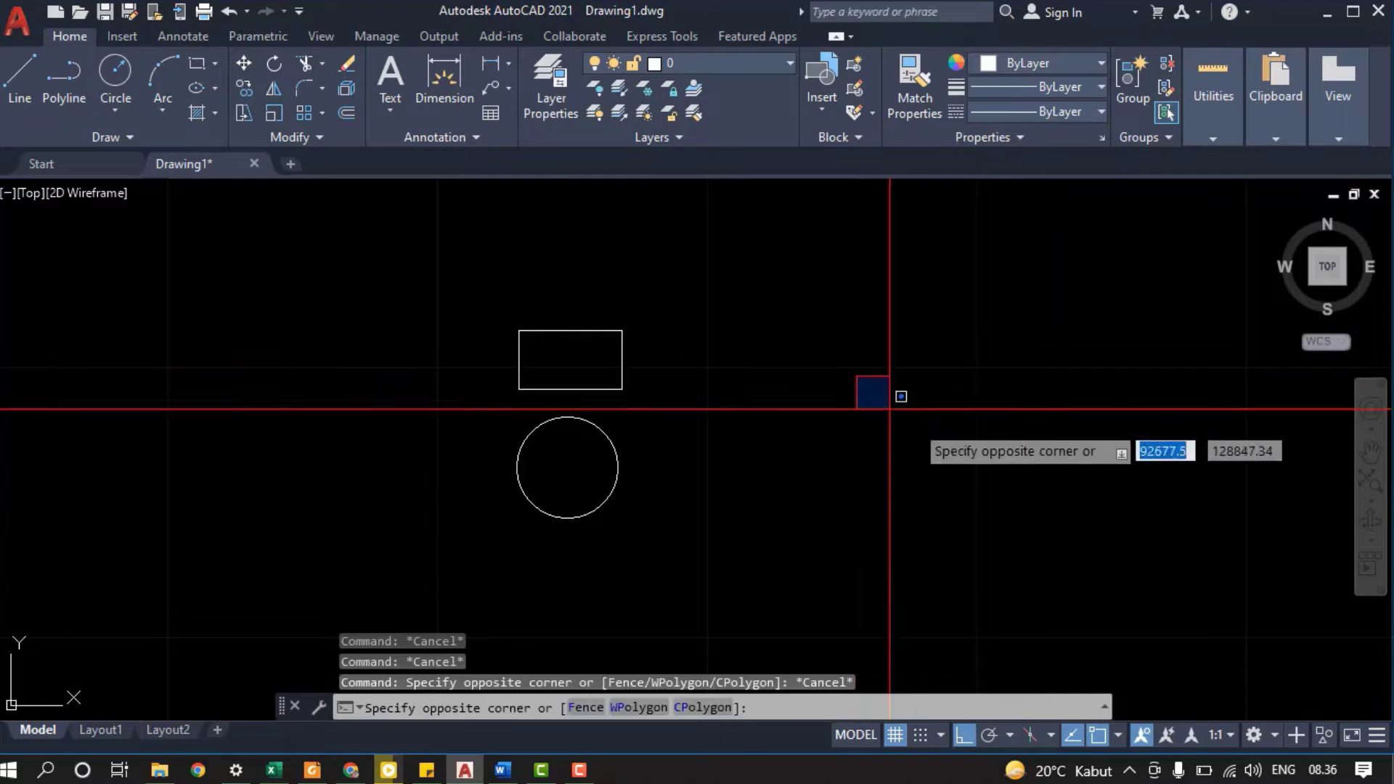
{"action": "key", "text": "Escape"}
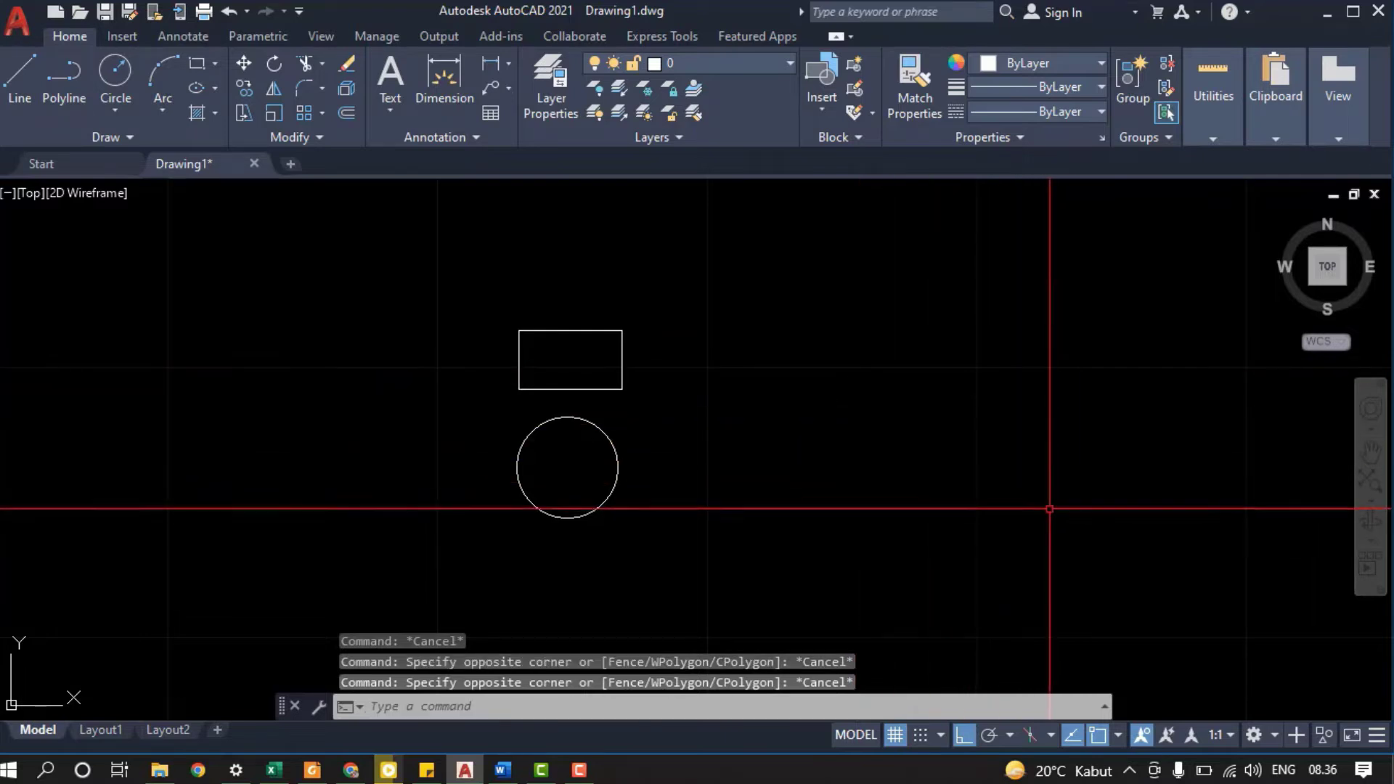
{"action": "left_click", "coordinate": [1047, 506]}
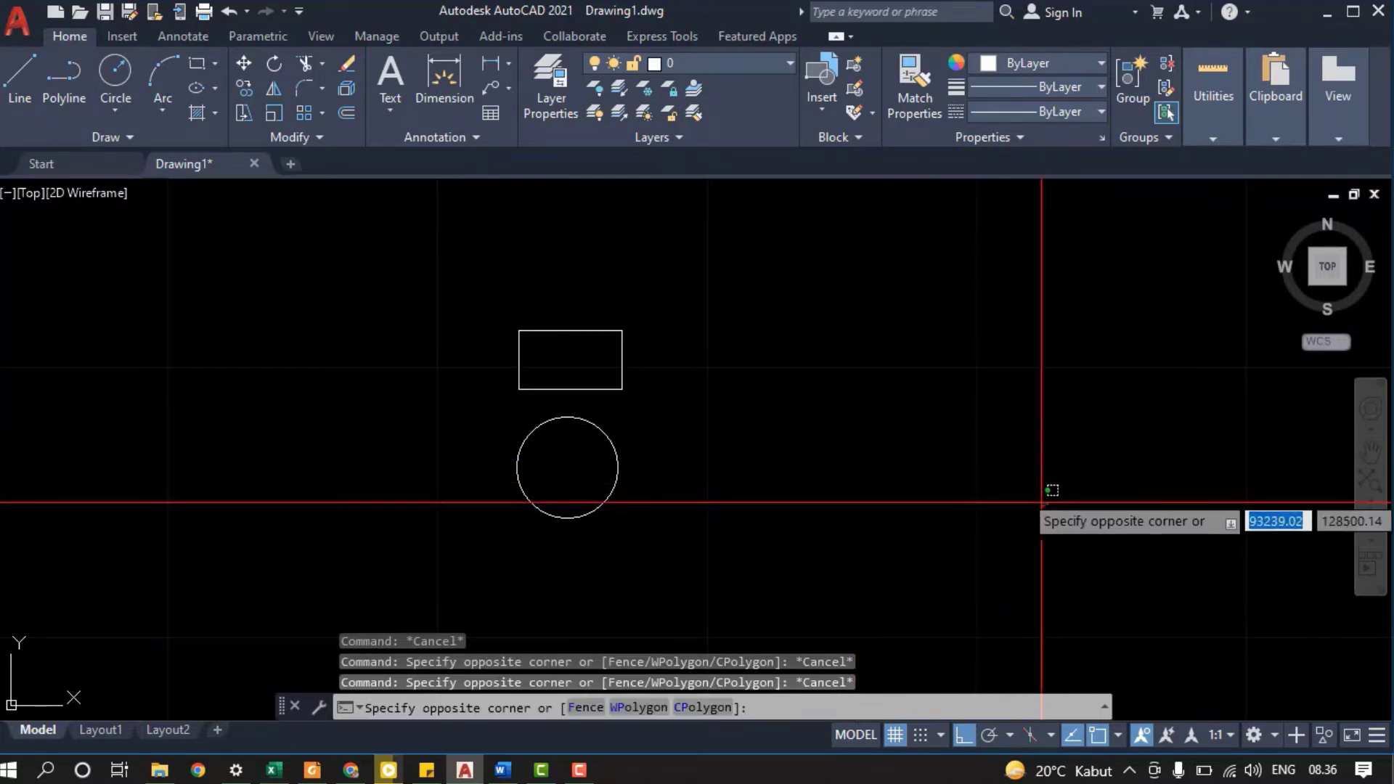
{"action": "key", "text": "Escape"}
{"action": "left_click", "coordinate": [887, 389]}
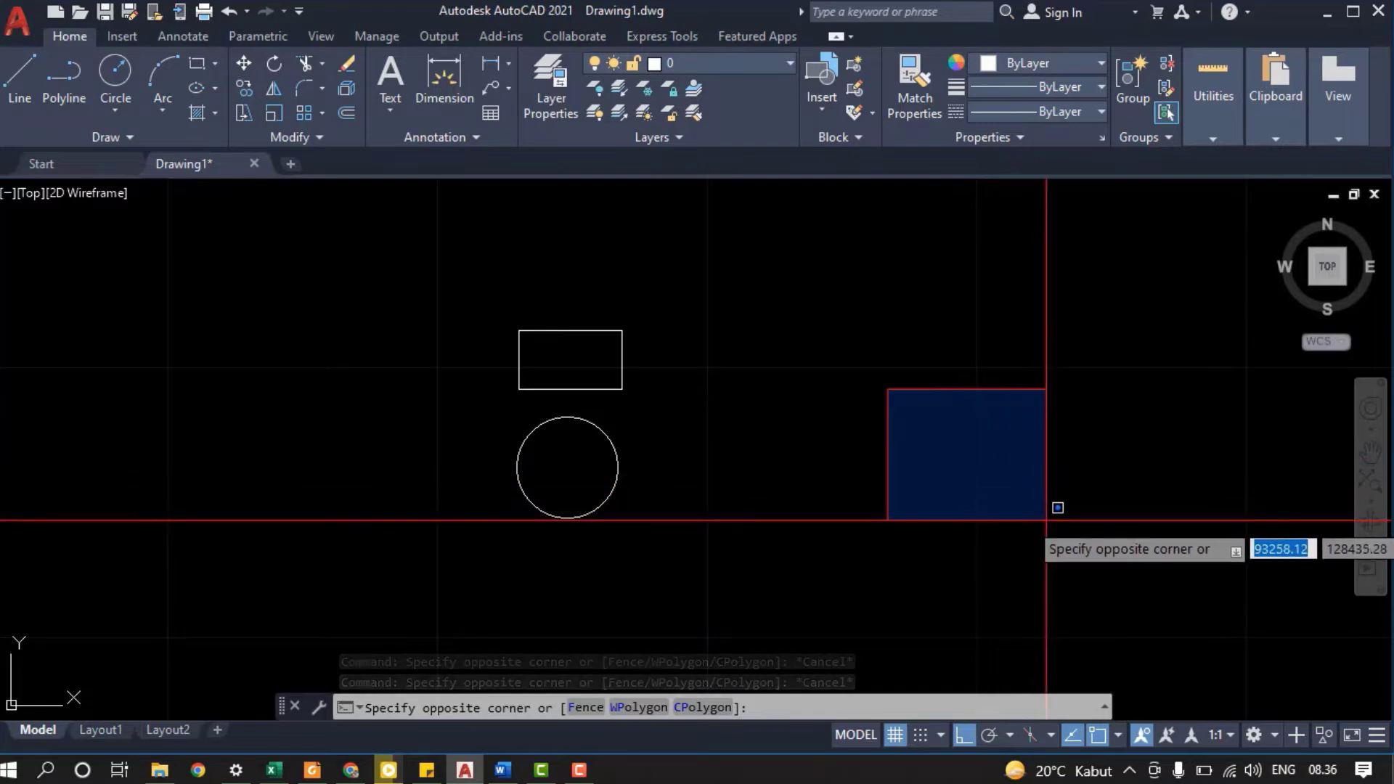
{"action": "key", "text": "Escape"}
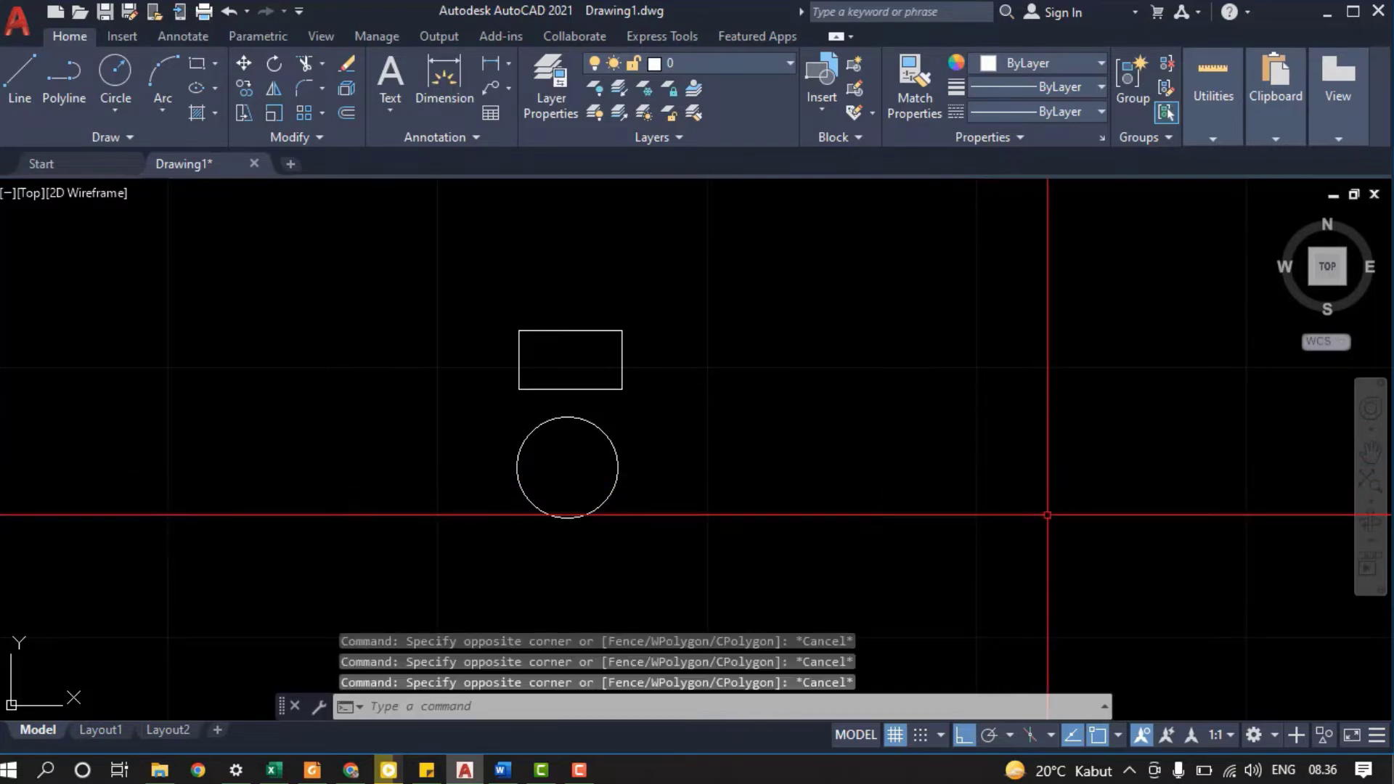
{"action": "mouse_move", "coordinate": [1046, 515]}
{"action": "left_mouse_down"}
{"action": "mouse_move", "coordinate": [952, 464]}
{"action": "mouse_move", "coordinate": [965, 349]}
{"action": "mouse_move", "coordinate": [934, 343]}
{"action": "left_mouse_up"}
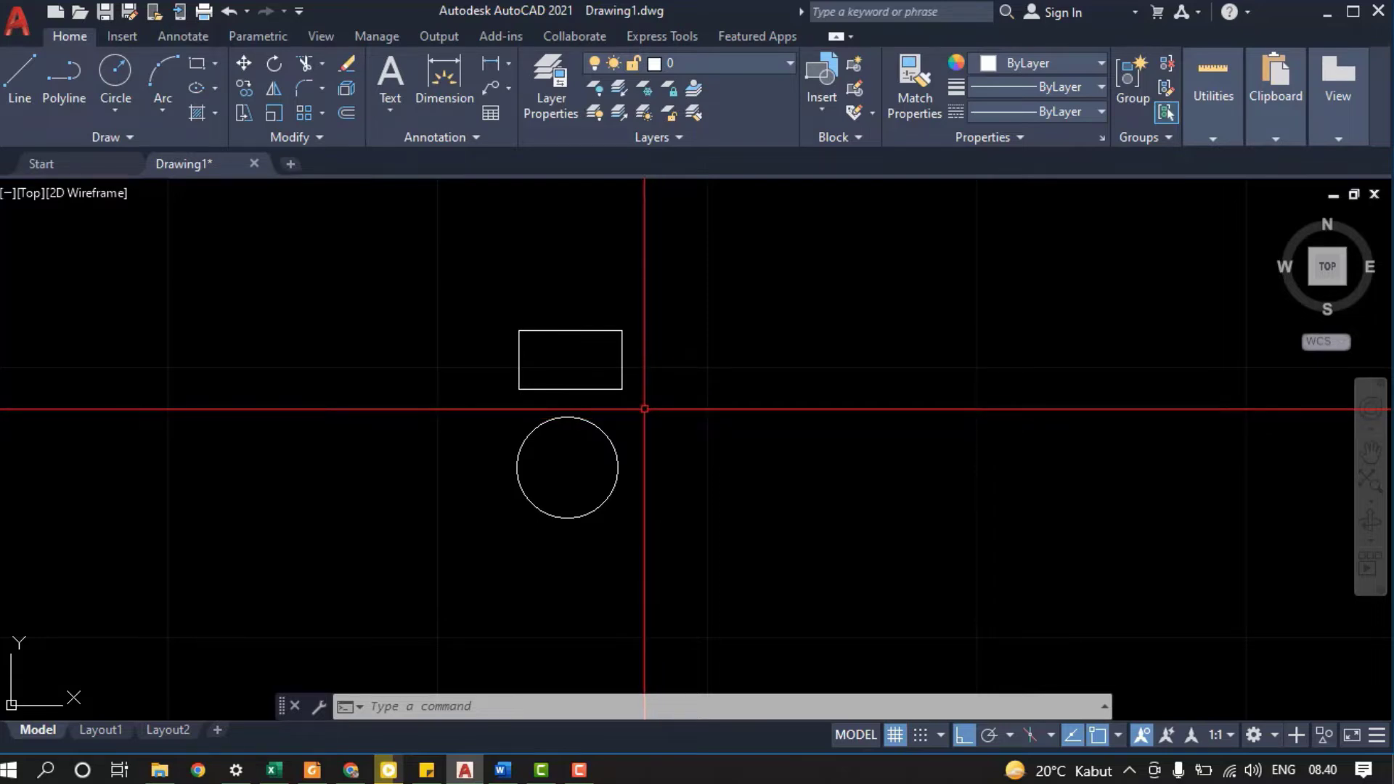
Select the rectangle with a crossing window over its lower-right corner, and clear the selection.
{"action": "left_click", "coordinate": [646, 408]}
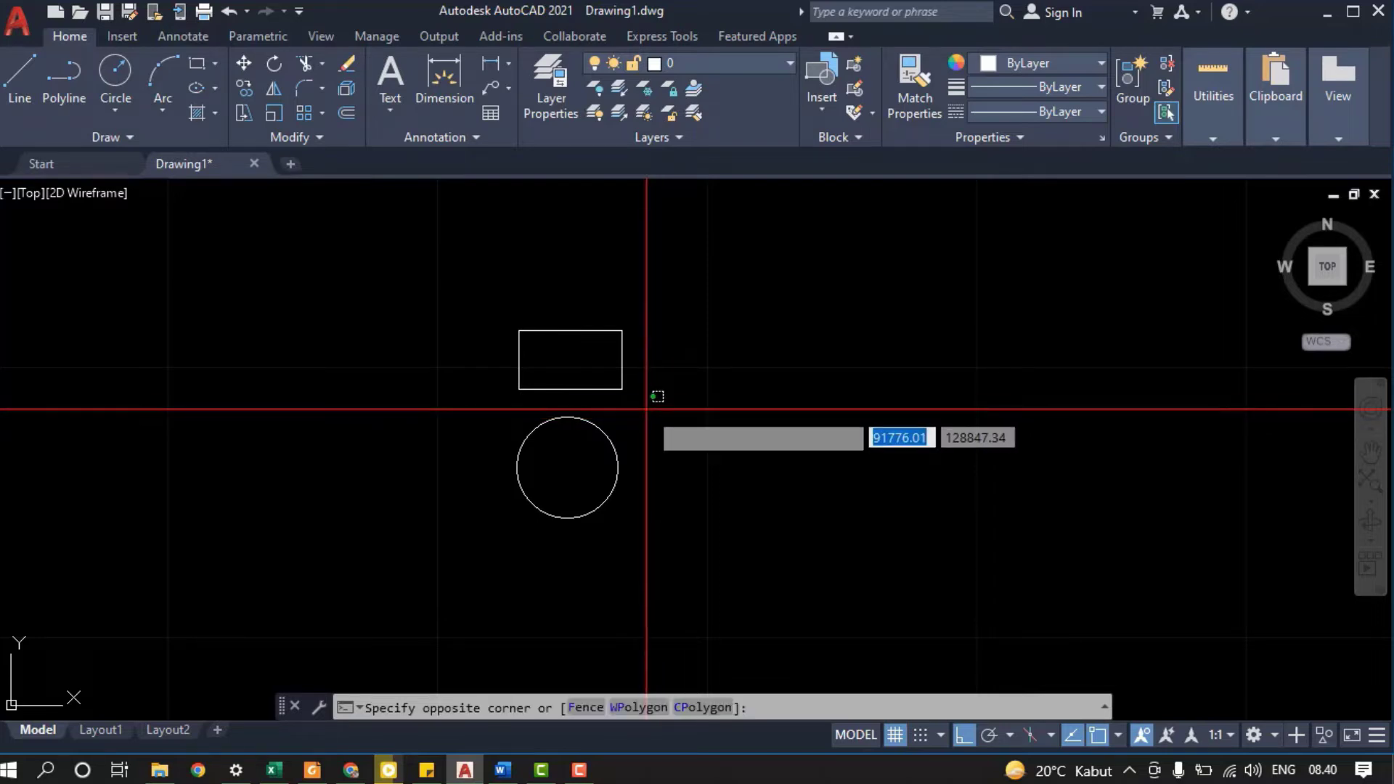
{"action": "left_click", "coordinate": [596, 366]}
{"action": "left_click", "coordinate": [653, 408]}
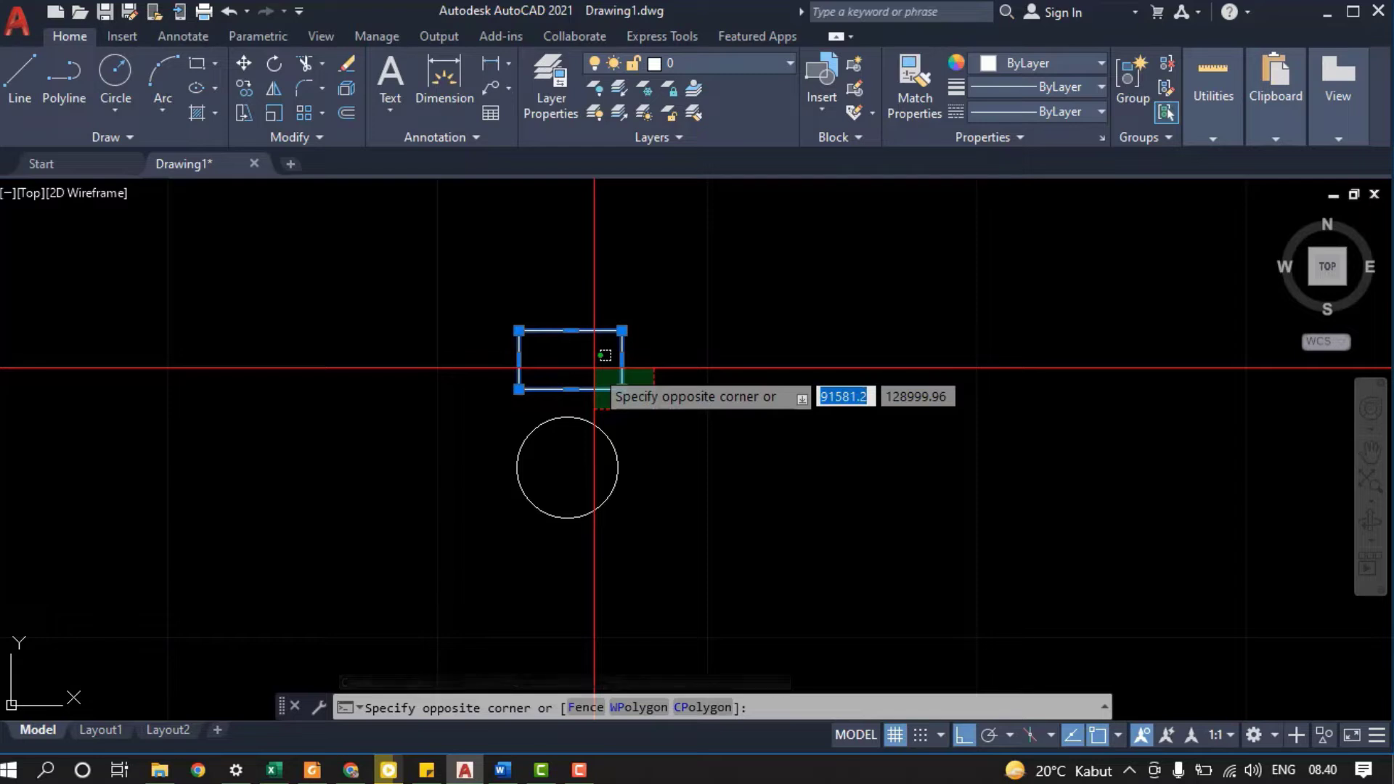
{"action": "key", "text": "Escape"}
{"action": "key", "text": "Escape"}
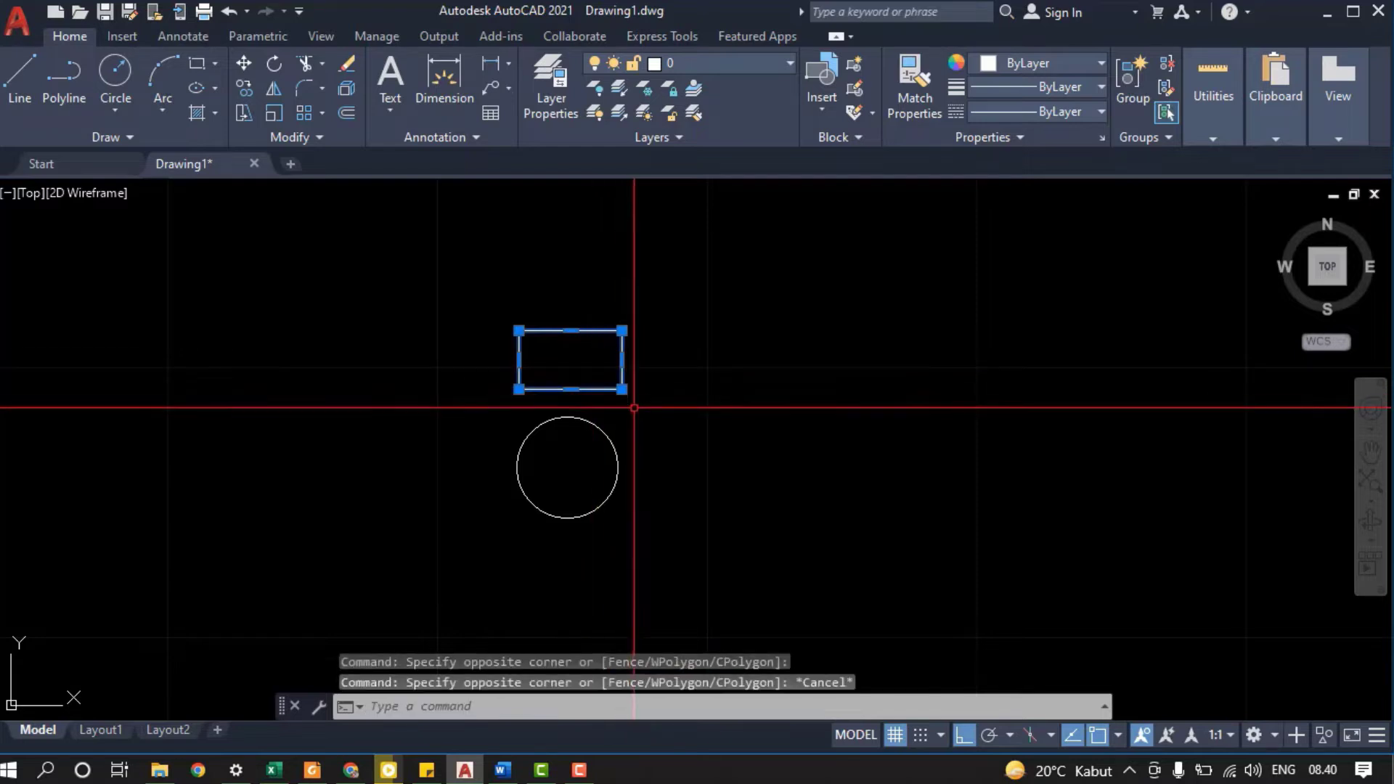
Try a left-to-right window over part of the circle, compare it with a right-to-left crossing selection, and clear the selection.
{"action": "left_click", "coordinate": [501, 407]}
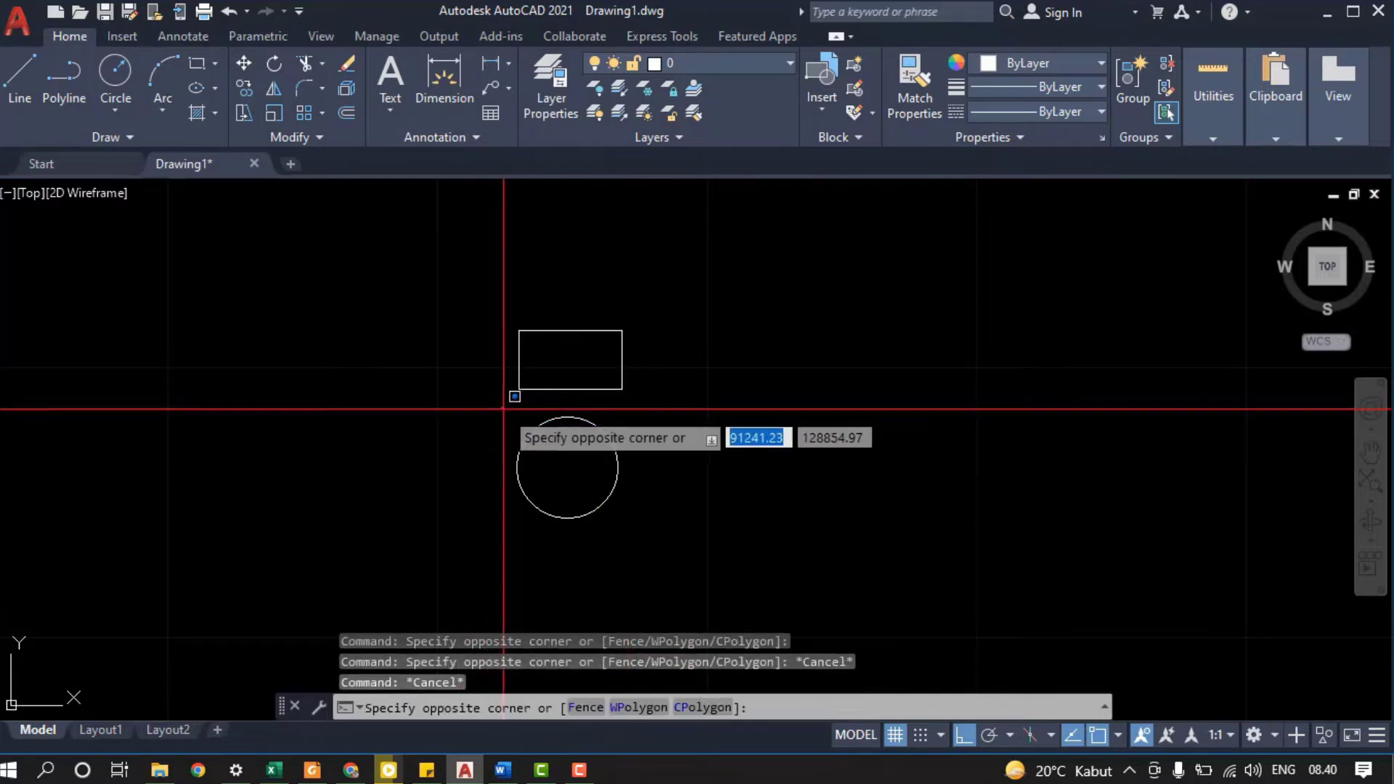
{"action": "left_click", "coordinate": [570, 471]}
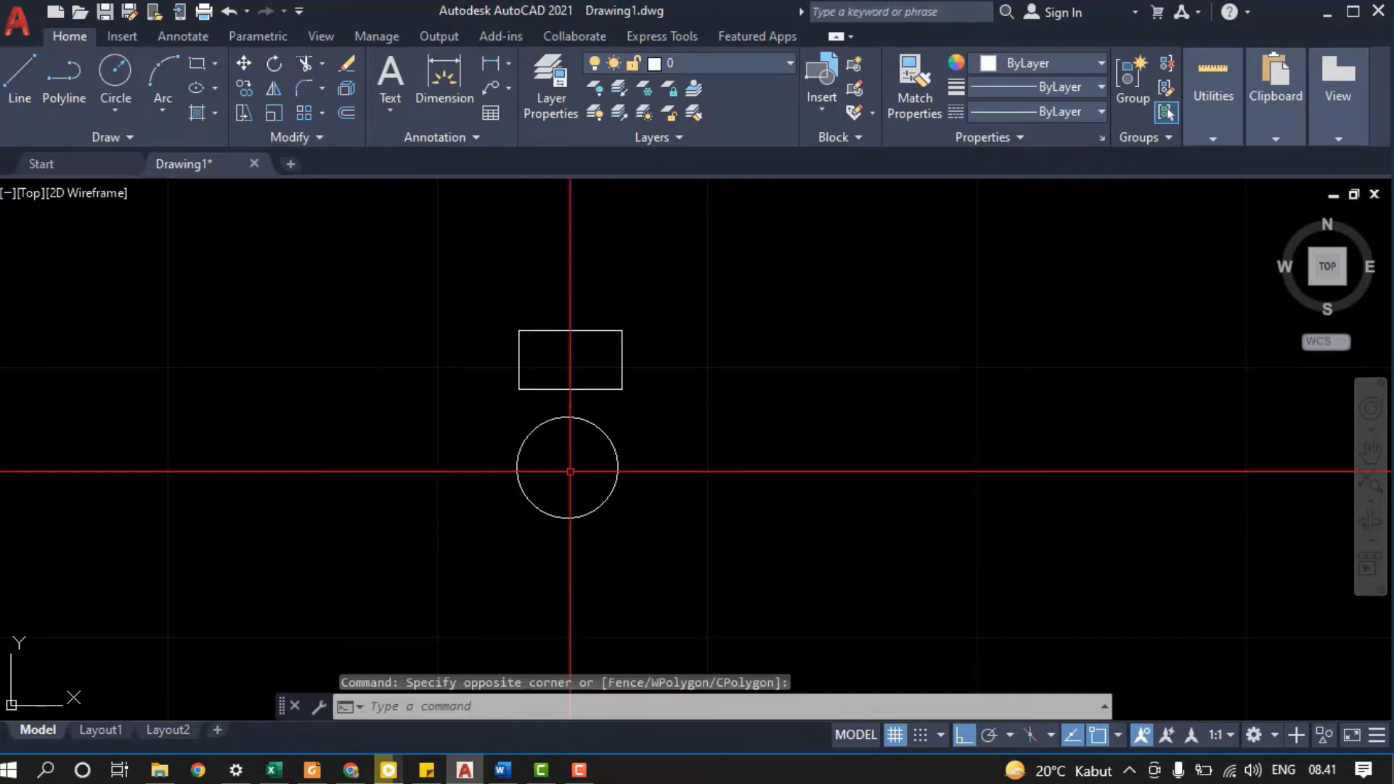
{"action": "left_click", "coordinate": [644, 516]}
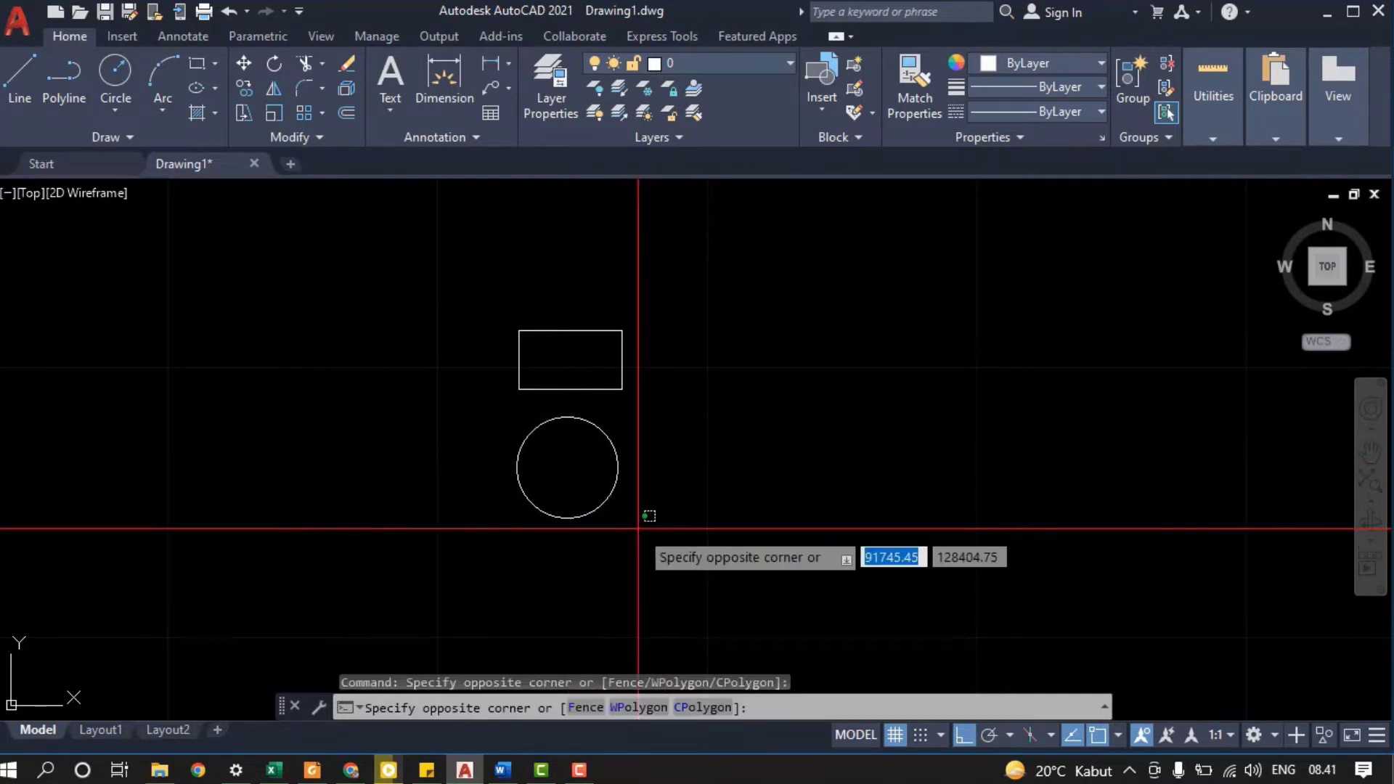
{"action": "left_click", "coordinate": [584, 451]}
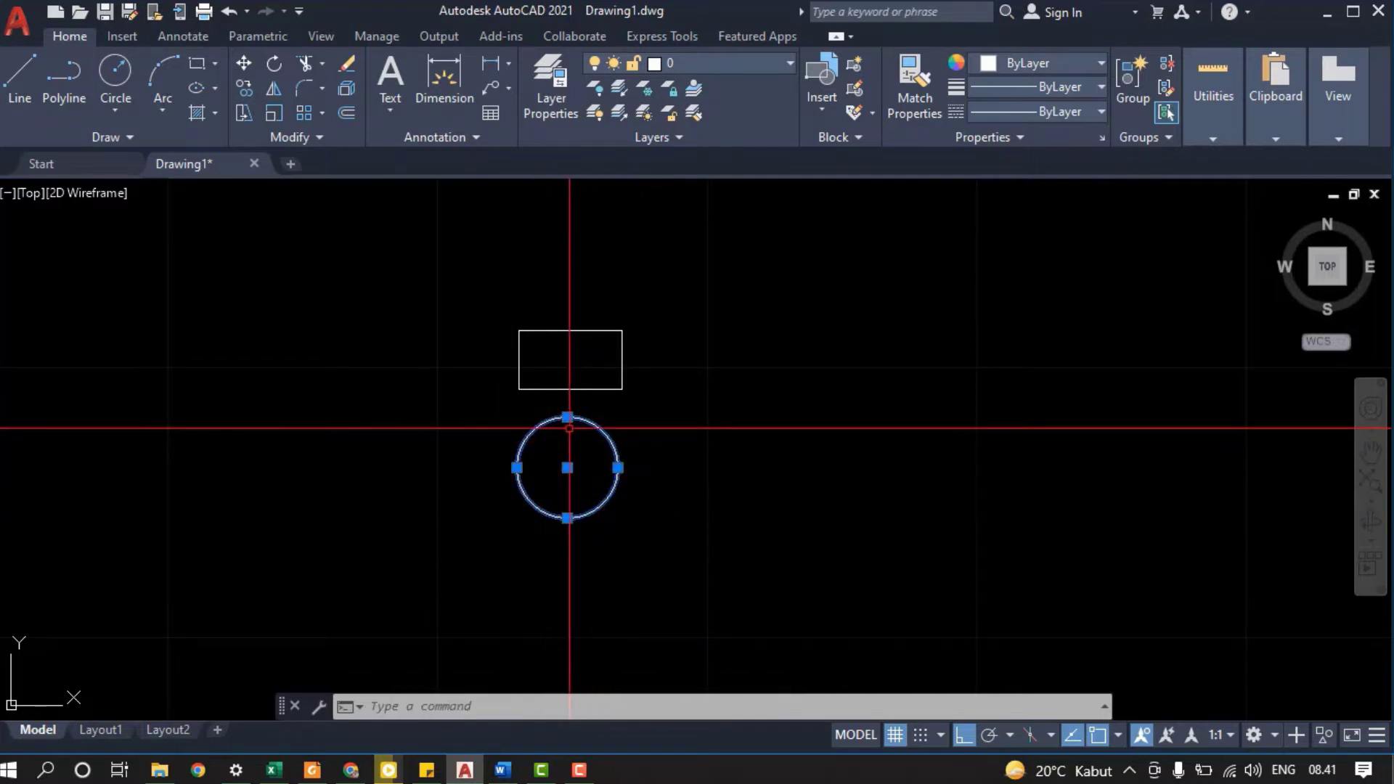
{"action": "key", "text": "Escape"}
Select both the rectangle and the circle with one crossing window and erase them.
{"action": "left_click", "coordinate": [660, 495]}
{"action": "left_click", "coordinate": [575, 368]}
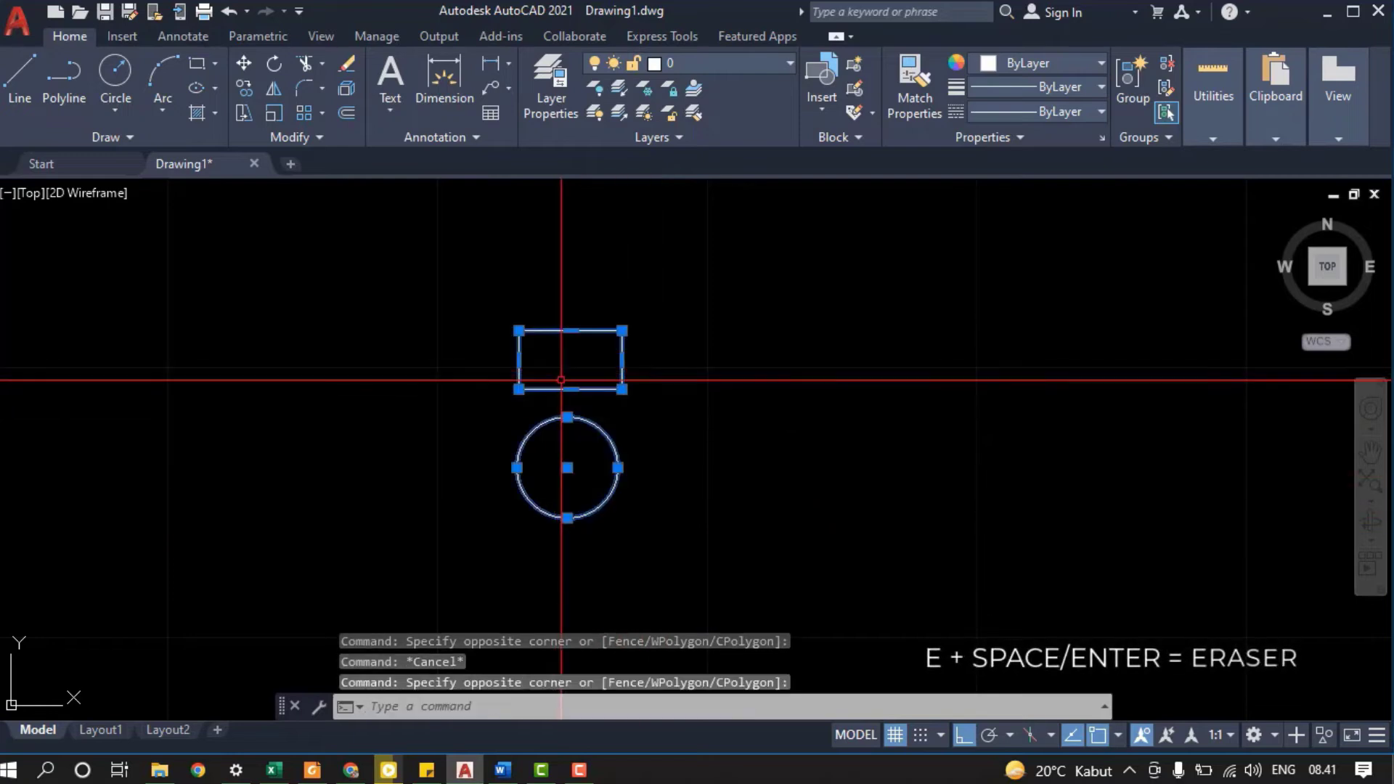
{"action": "type", "text": "e"}
{"action": "key", "text": "space"}
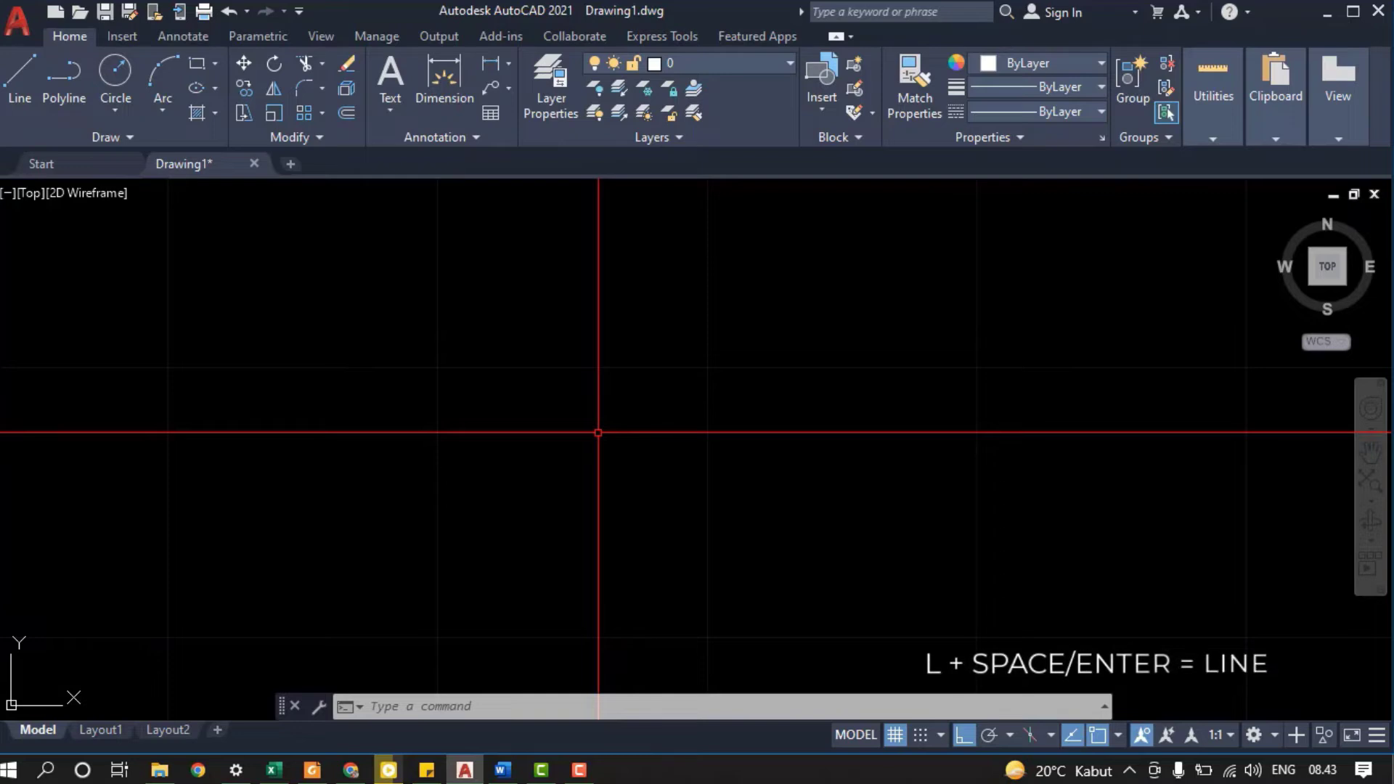
Draw a single horizontal line from left to right in the middle of the drawing area and end the Line command.
{"action": "type", "text": "l"}
{"action": "key", "text": "space"}
{"action": "left_click", "coordinate": [517, 403]}
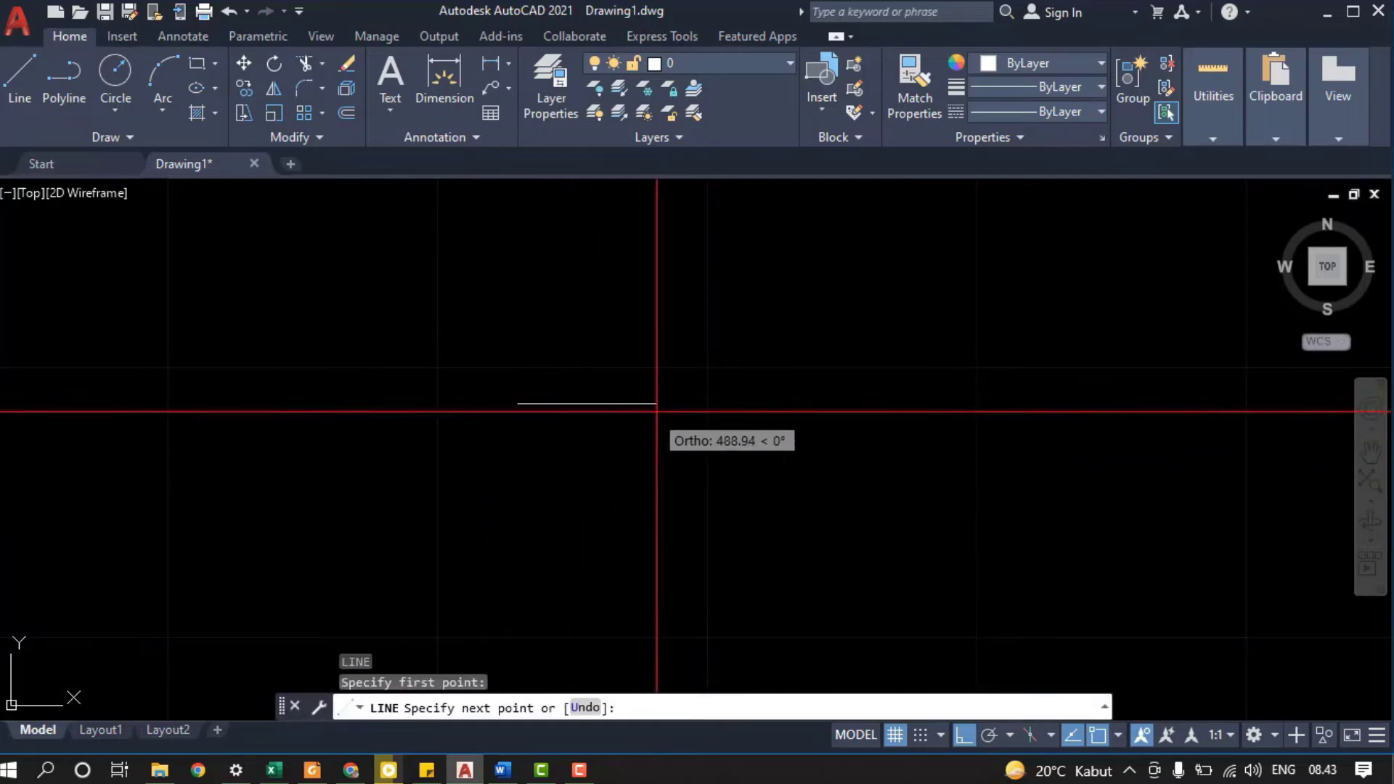
{"action": "left_click", "coordinate": [684, 403]}
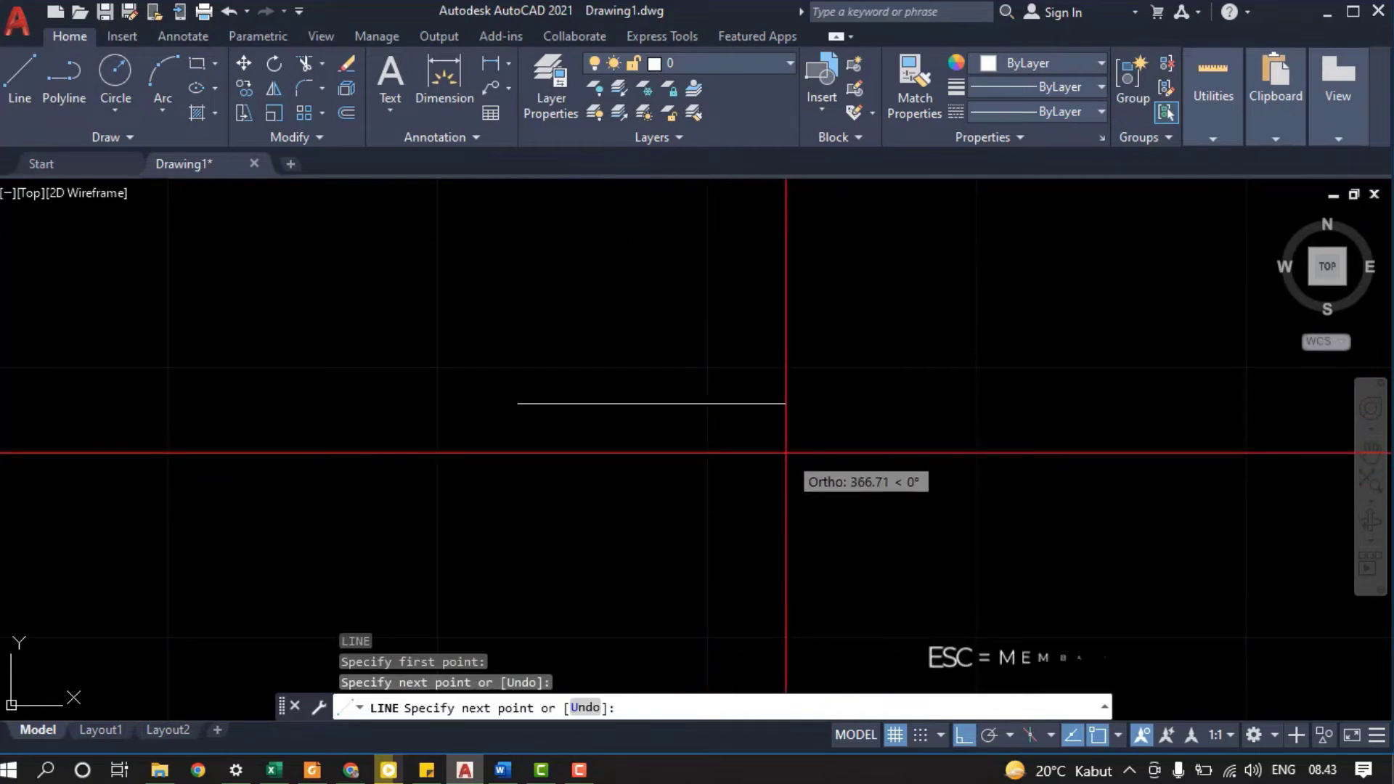
{"action": "key", "text": "Escape"}
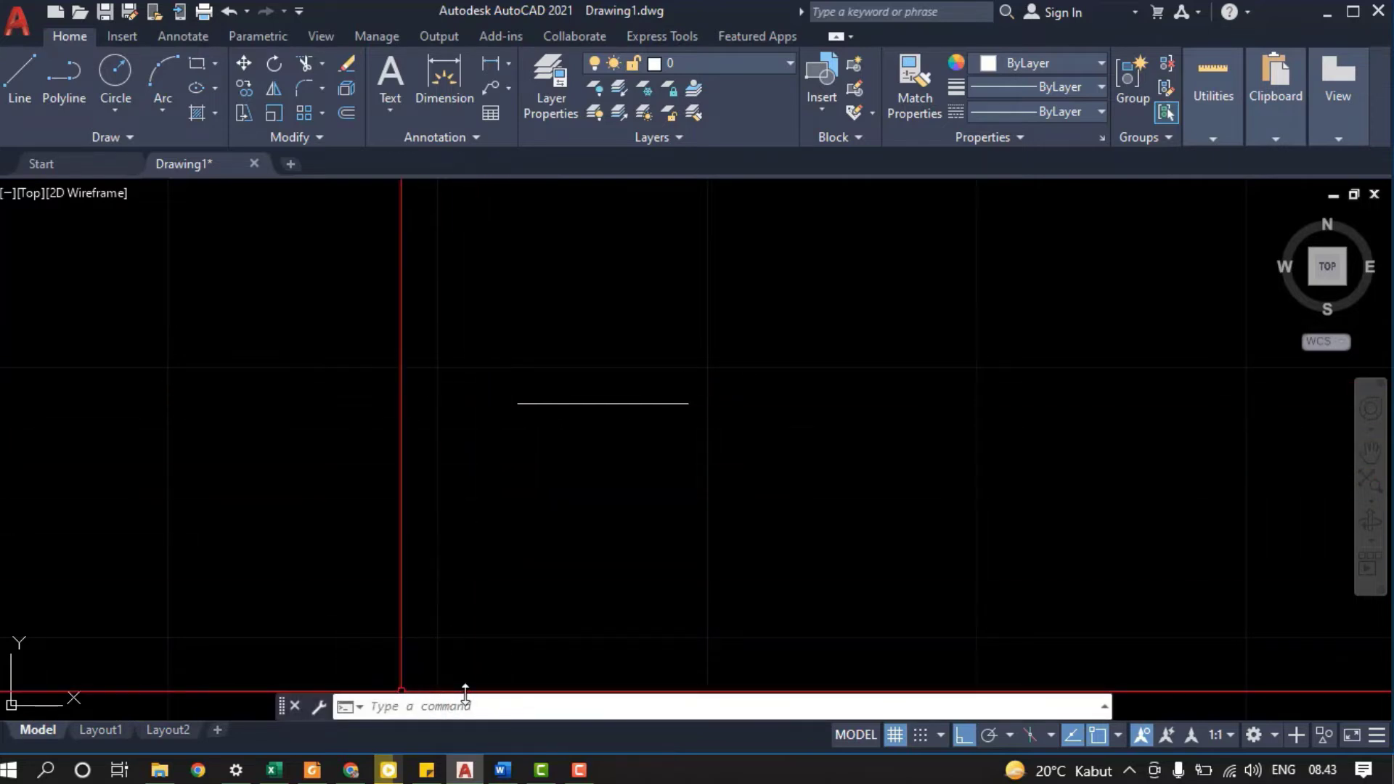
Draw a second horizontal line of similar length directly below the existing one and end the Line command.
{"action": "type", "text": "l"}
{"action": "key", "text": "space"}
{"action": "left_click", "coordinate": [517, 490]}
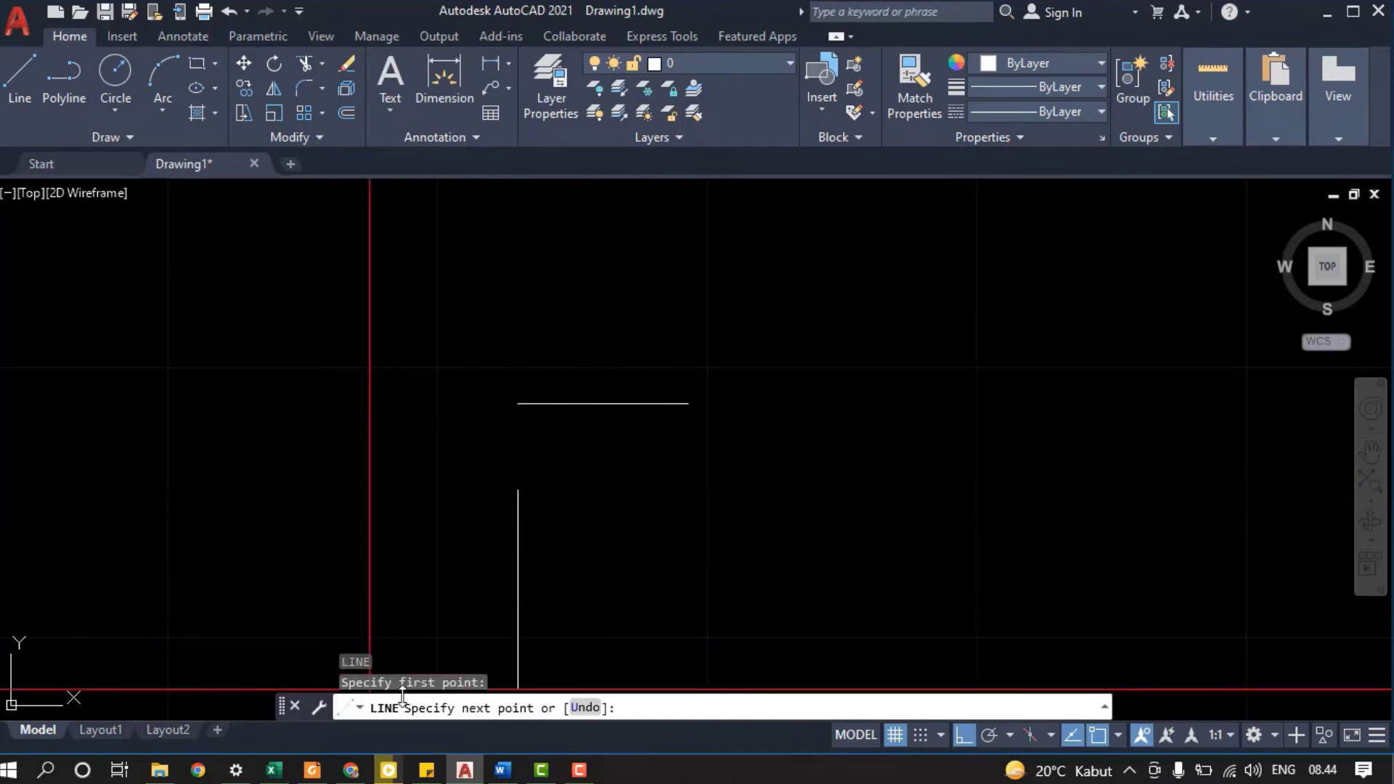
{"action": "left_click", "coordinate": [684, 502]}
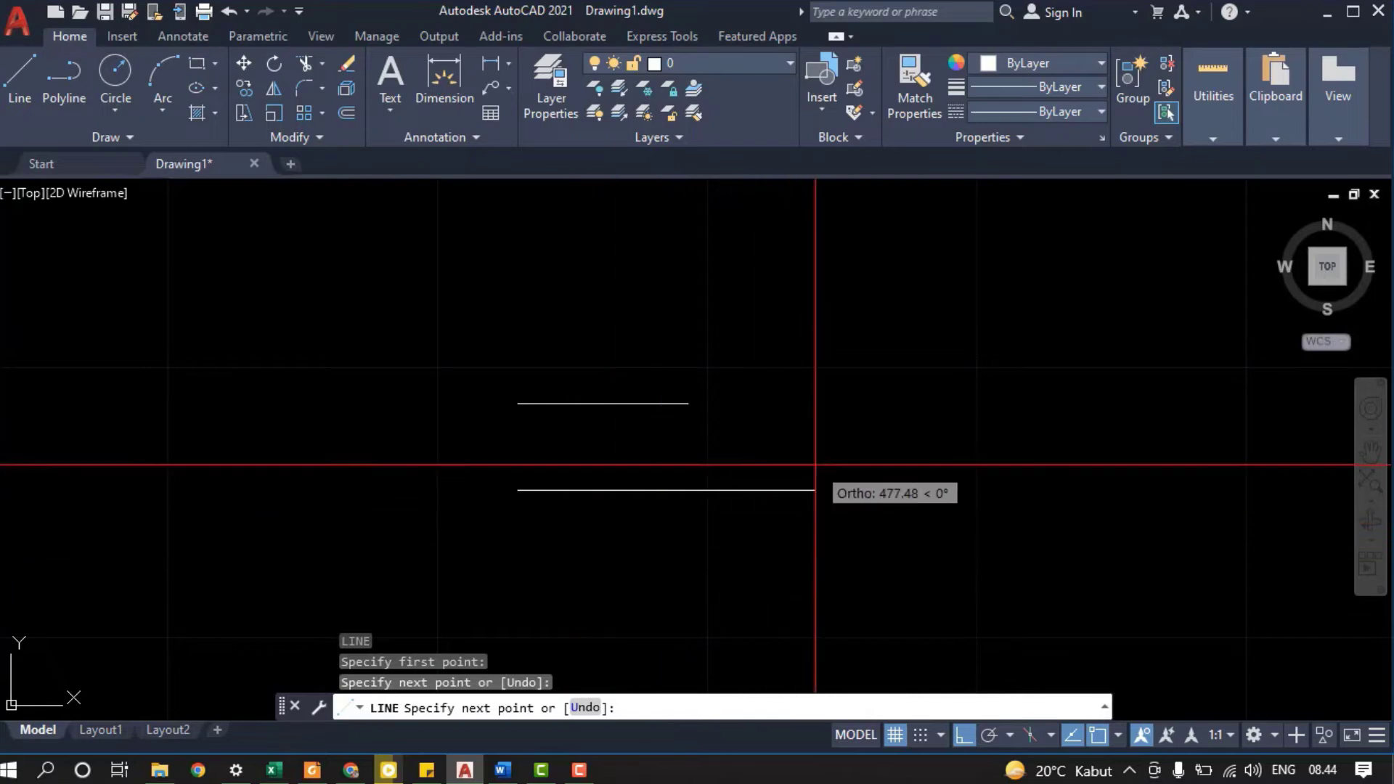
{"action": "key", "text": "Escape"}
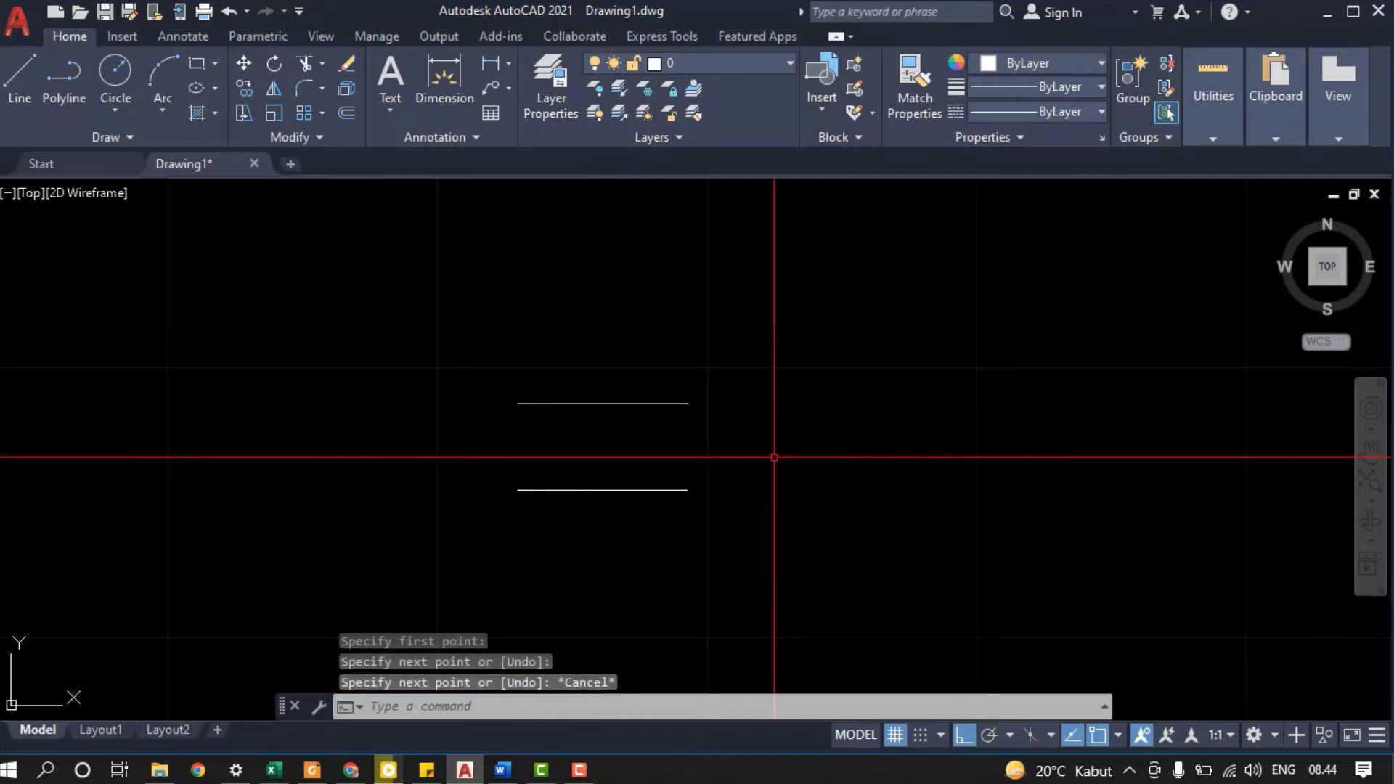
Draw a single horizontal line in the empty space to the right of the two lines and end the Line command.
{"action": "middle_click_drag", "start_coordinate": [773, 458], "coordinate": [550, 458]}
{"action": "type", "text": "l"}
{"action": "key", "text": "Return"}
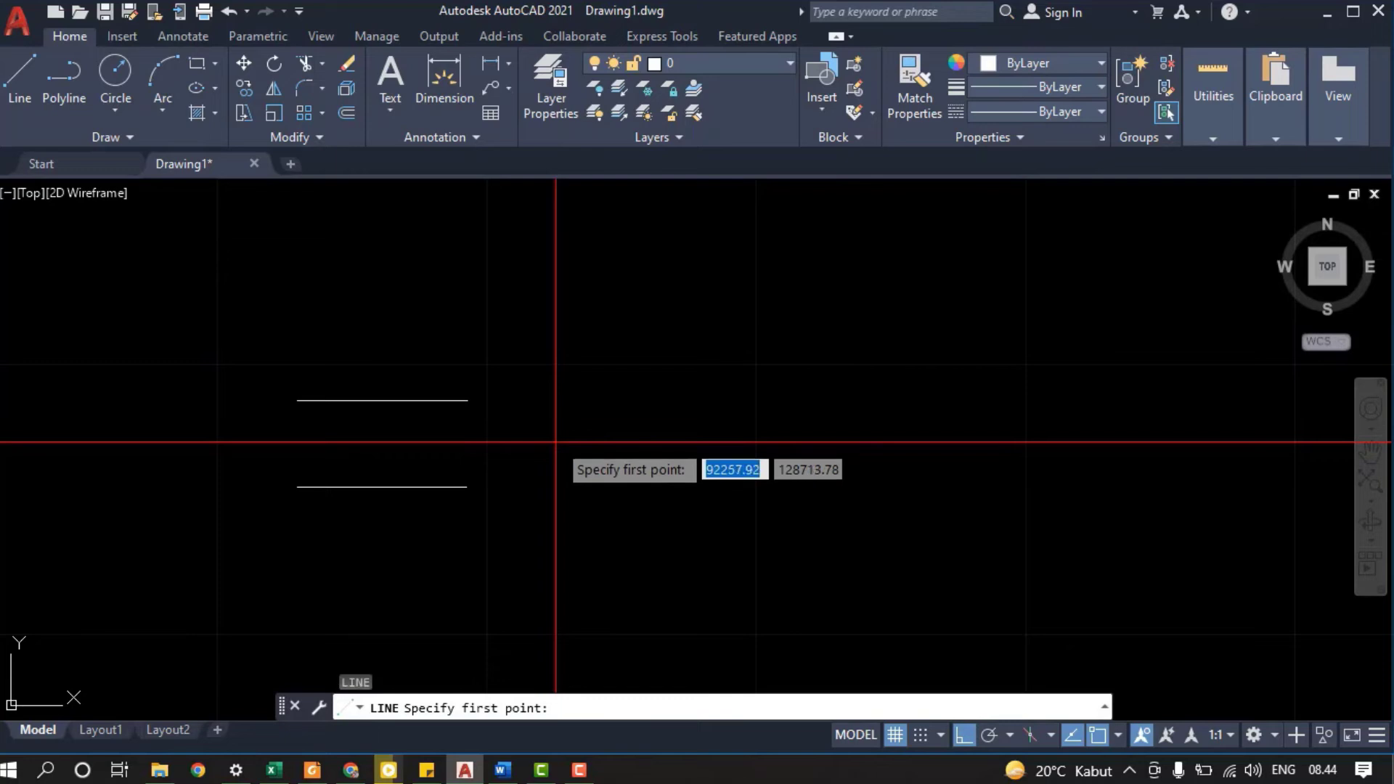
{"action": "left_click", "coordinate": [555, 440]}
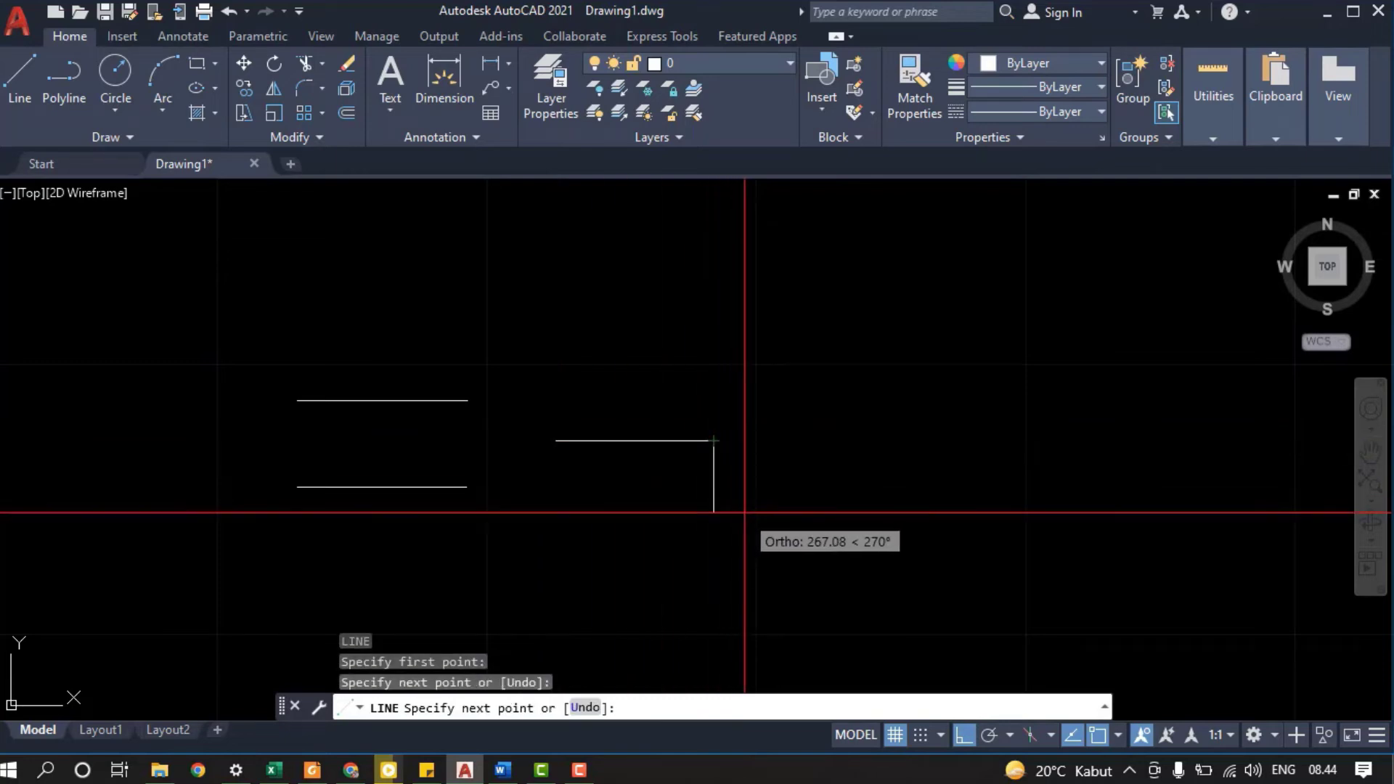
{"action": "key", "text": "Escape"}
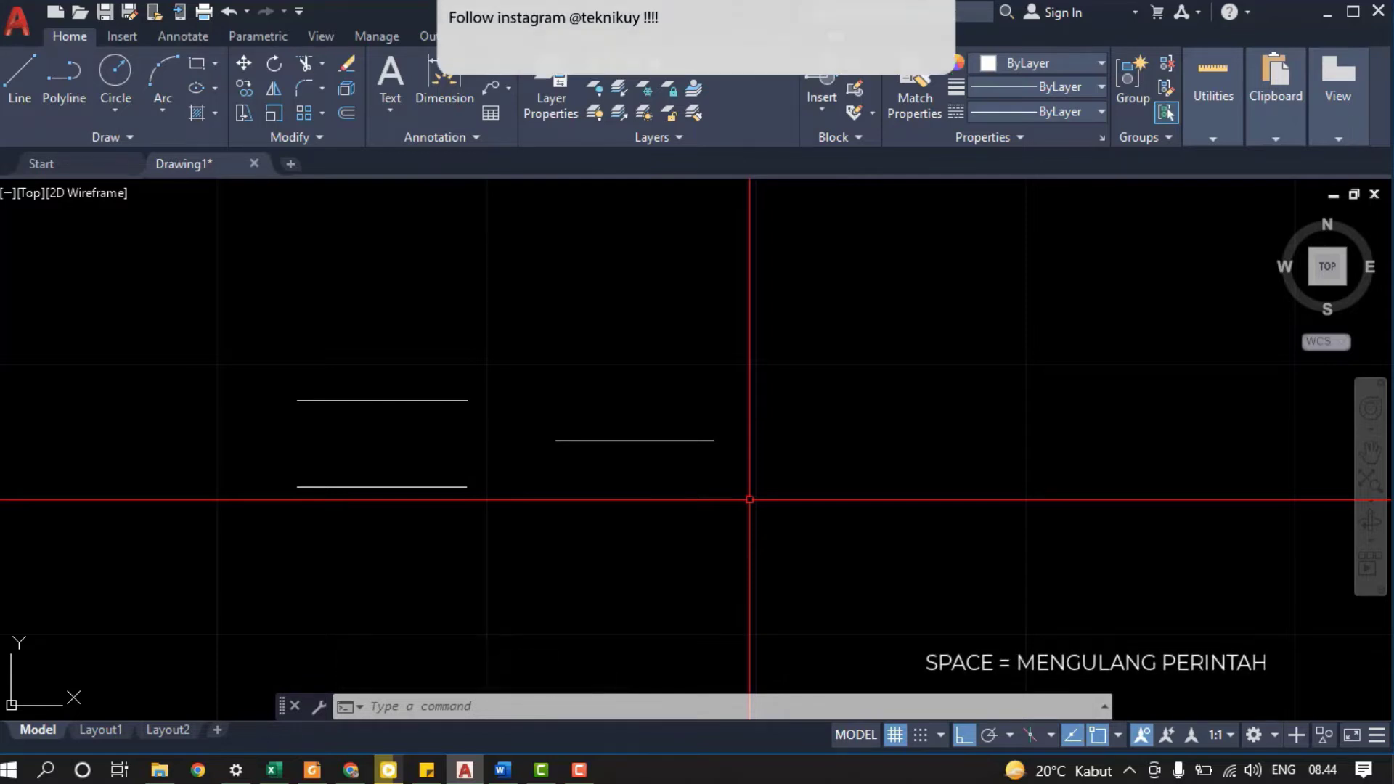
Repeat the Line command to draw a short horizontal line above and to the right of the last one, and end the command.
{"action": "key", "text": "space"}
{"action": "left_click", "coordinate": [717, 383]}
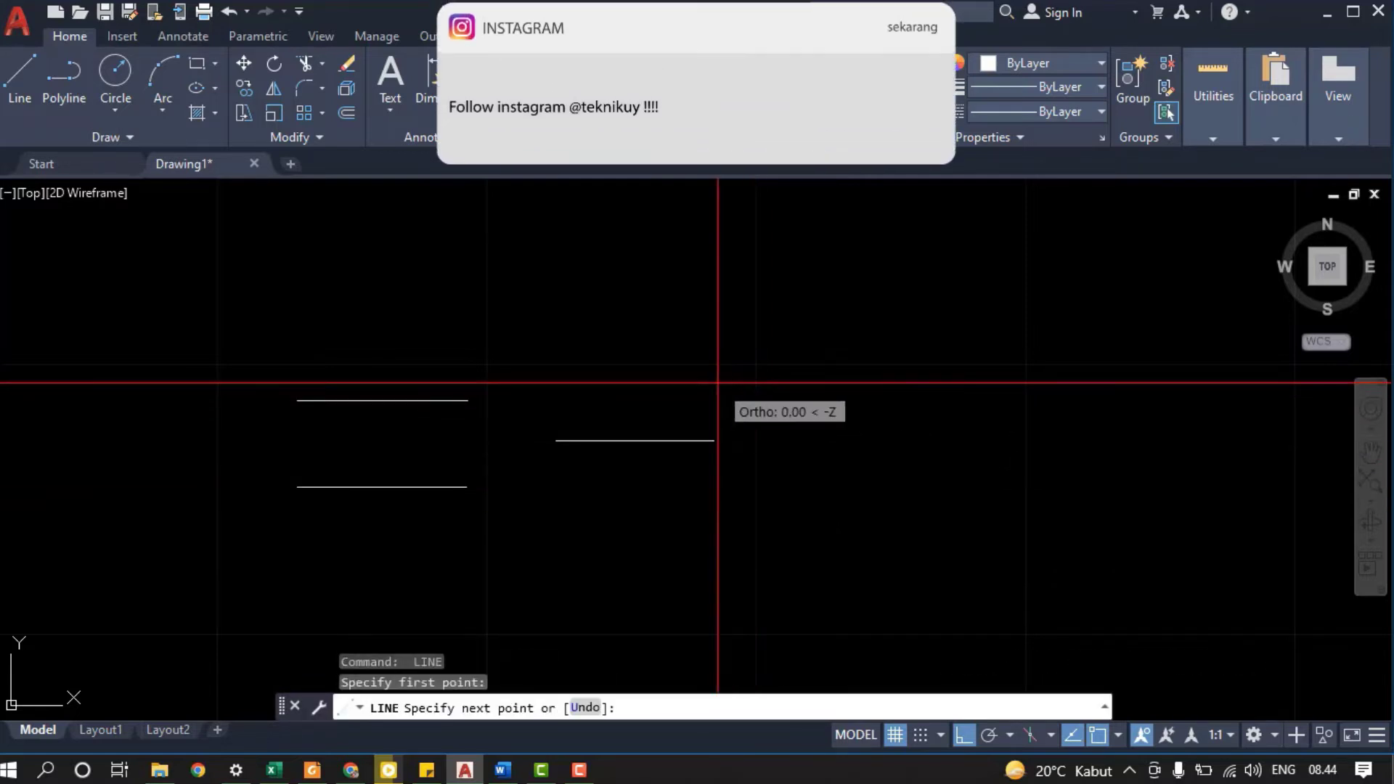
{"action": "left_click", "coordinate": [819, 382]}
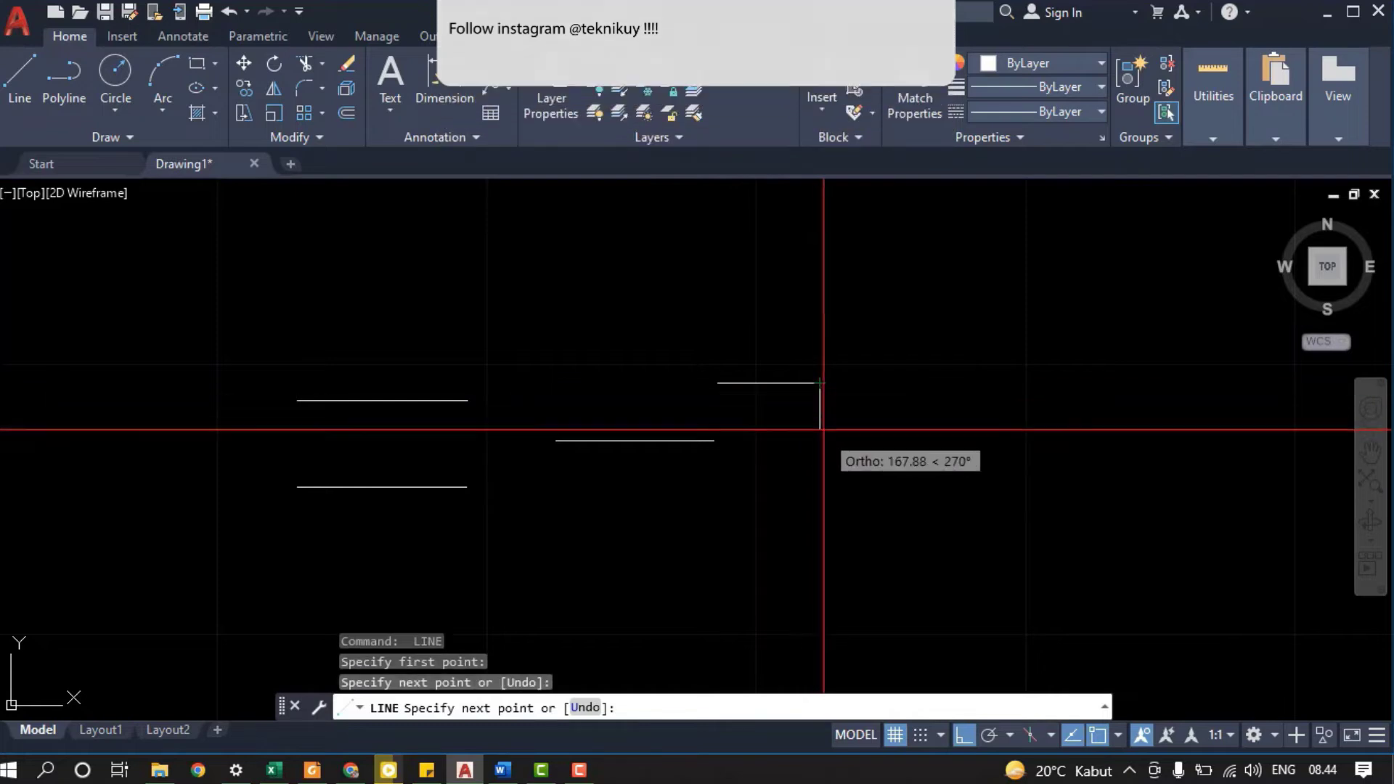
{"action": "key", "text": "Escape"}
Draw a nearly square rectangle in the empty space above the two stacked lines.
{"action": "middle_click_drag", "start_coordinate": [691, 477], "coordinate": [769, 590]}
{"action": "type", "text": "rec"}
{"action": "key", "text": "Return"}
{"action": "left_click", "coordinate": [476, 349]}
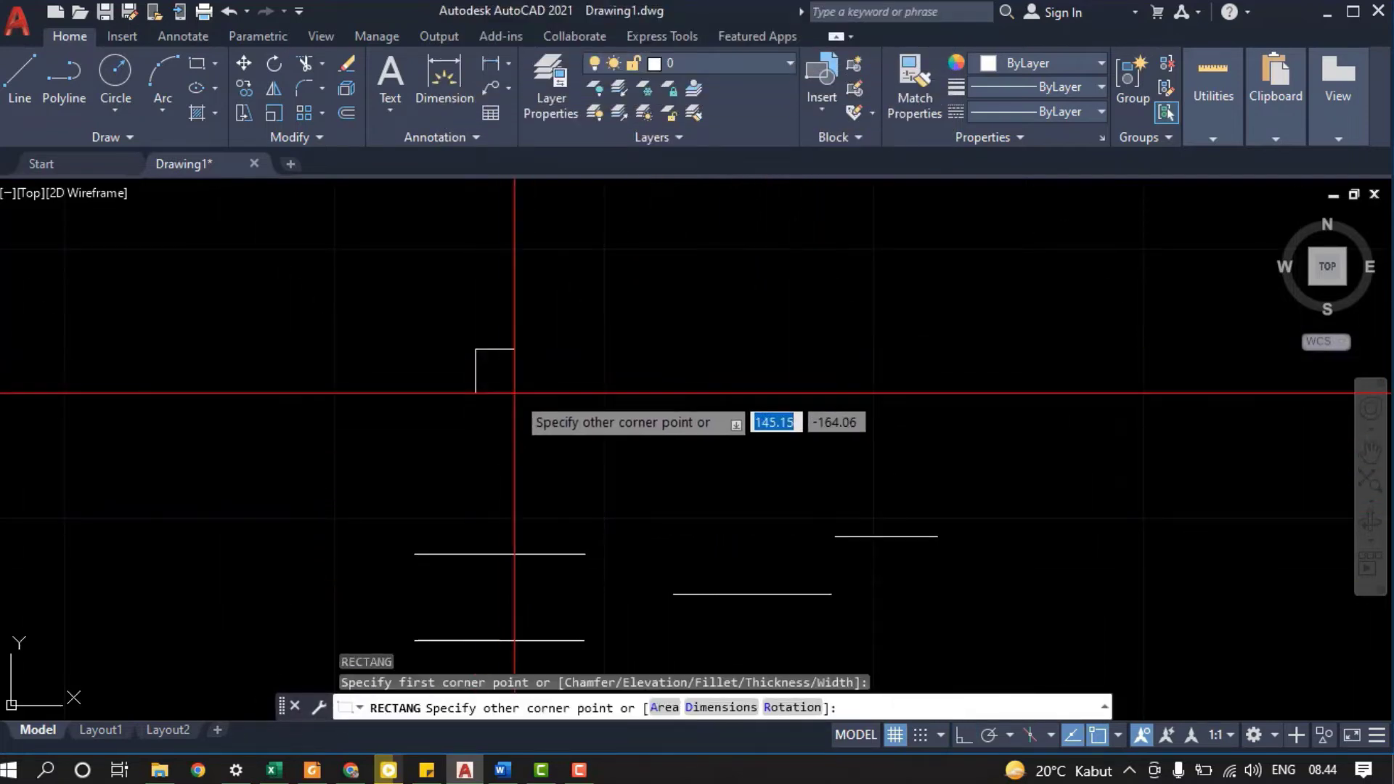
{"action": "left_click", "coordinate": [565, 434]}
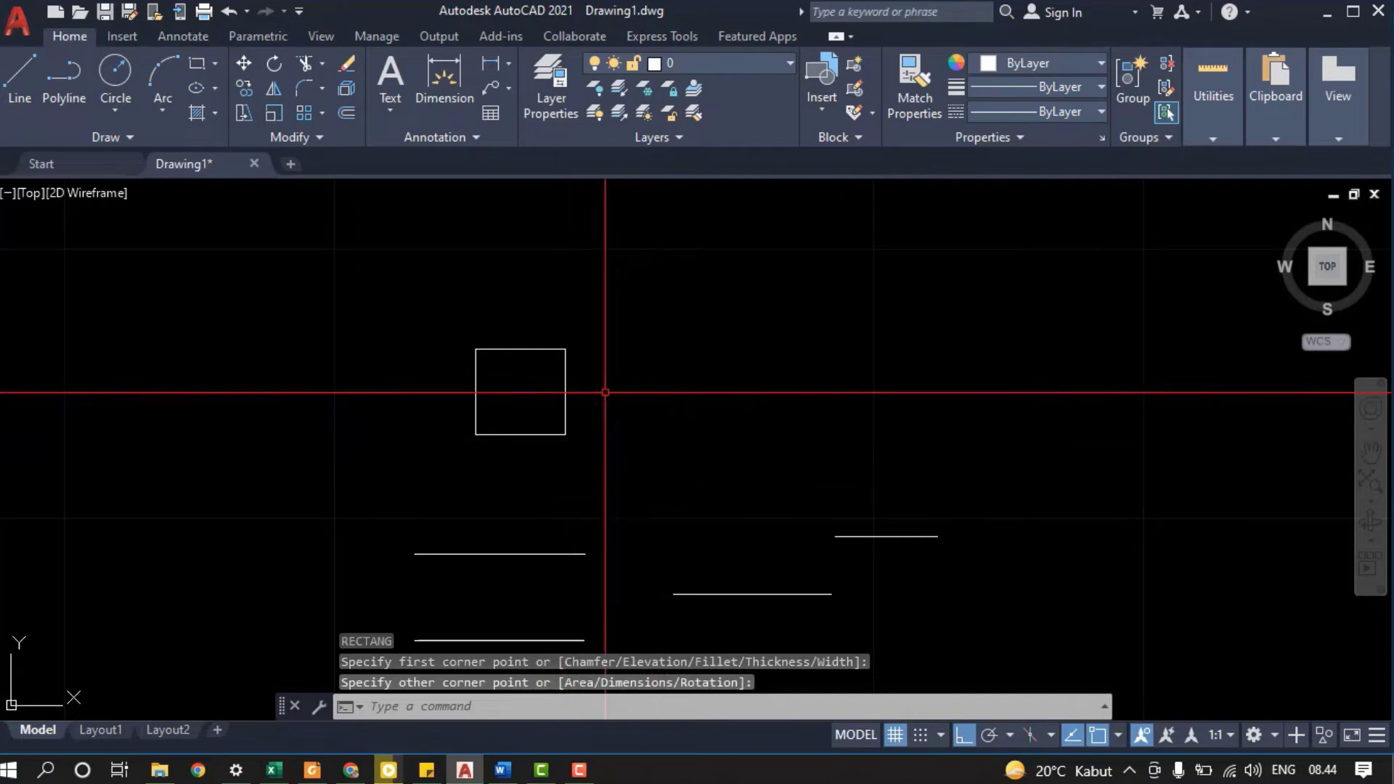
{"action": "key", "text": "Escape"}
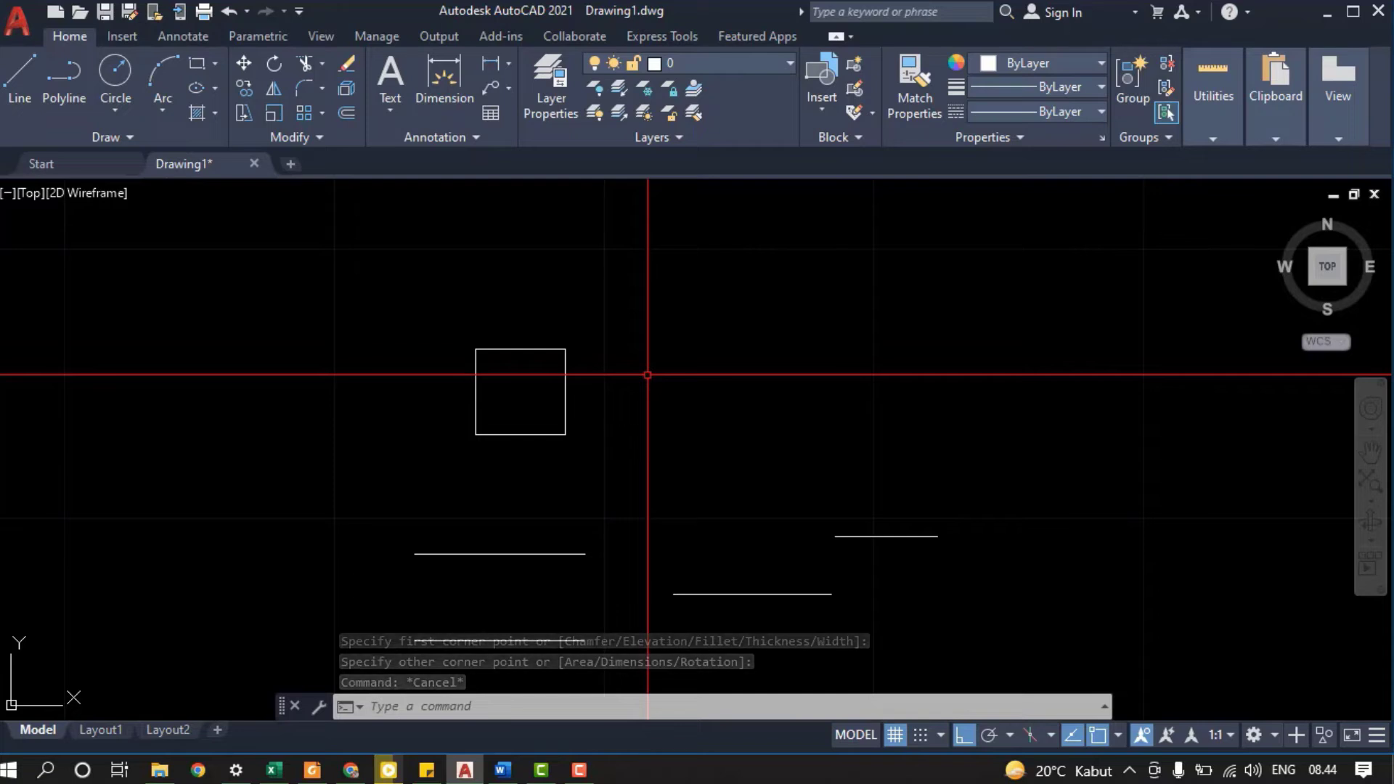
Repeat the Rectangle command twice to add two more rectangles in a row to the right of the first.
{"action": "key", "text": "Return"}
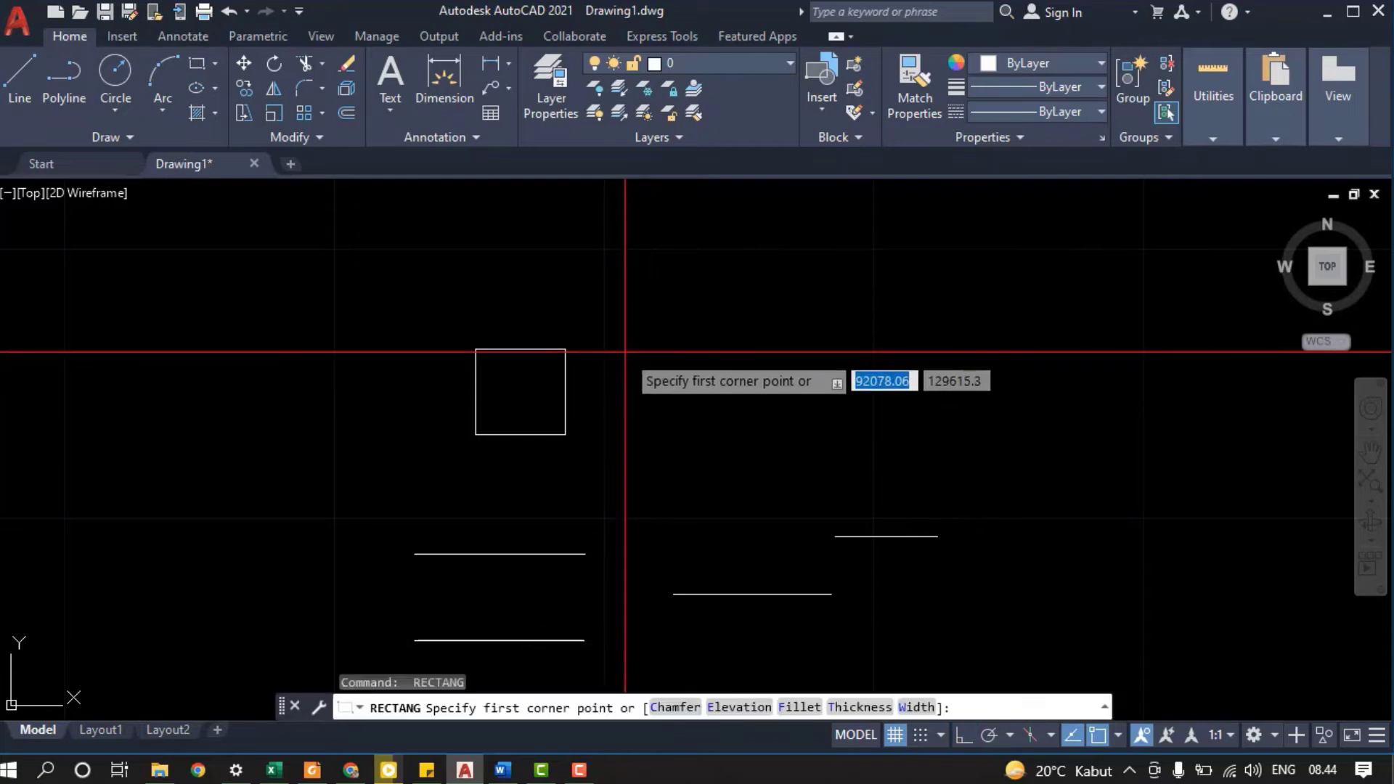
{"action": "left_click", "coordinate": [625, 352]}
{"action": "left_click", "coordinate": [713, 434]}
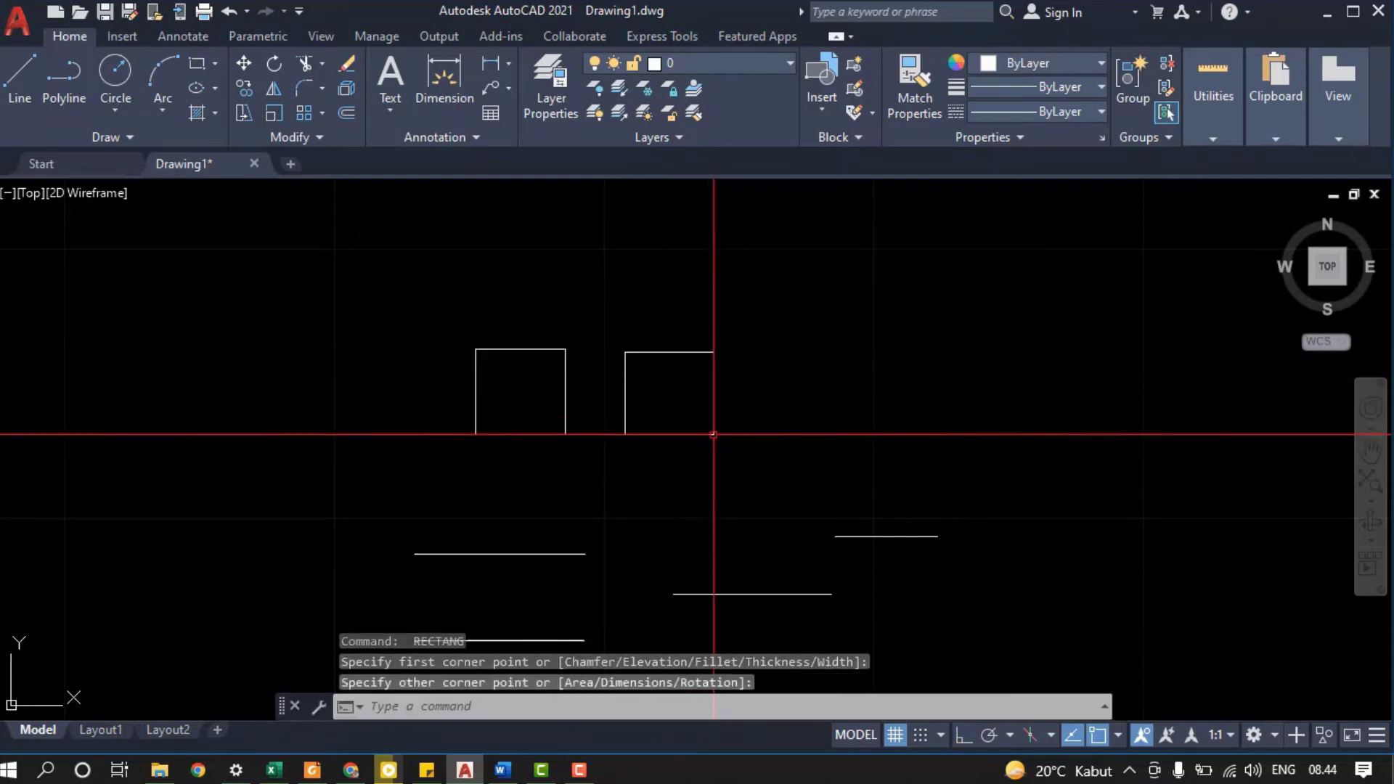
{"action": "key", "text": "Return"}
{"action": "left_click", "coordinate": [770, 356]}
{"action": "left_click", "coordinate": [833, 441]}
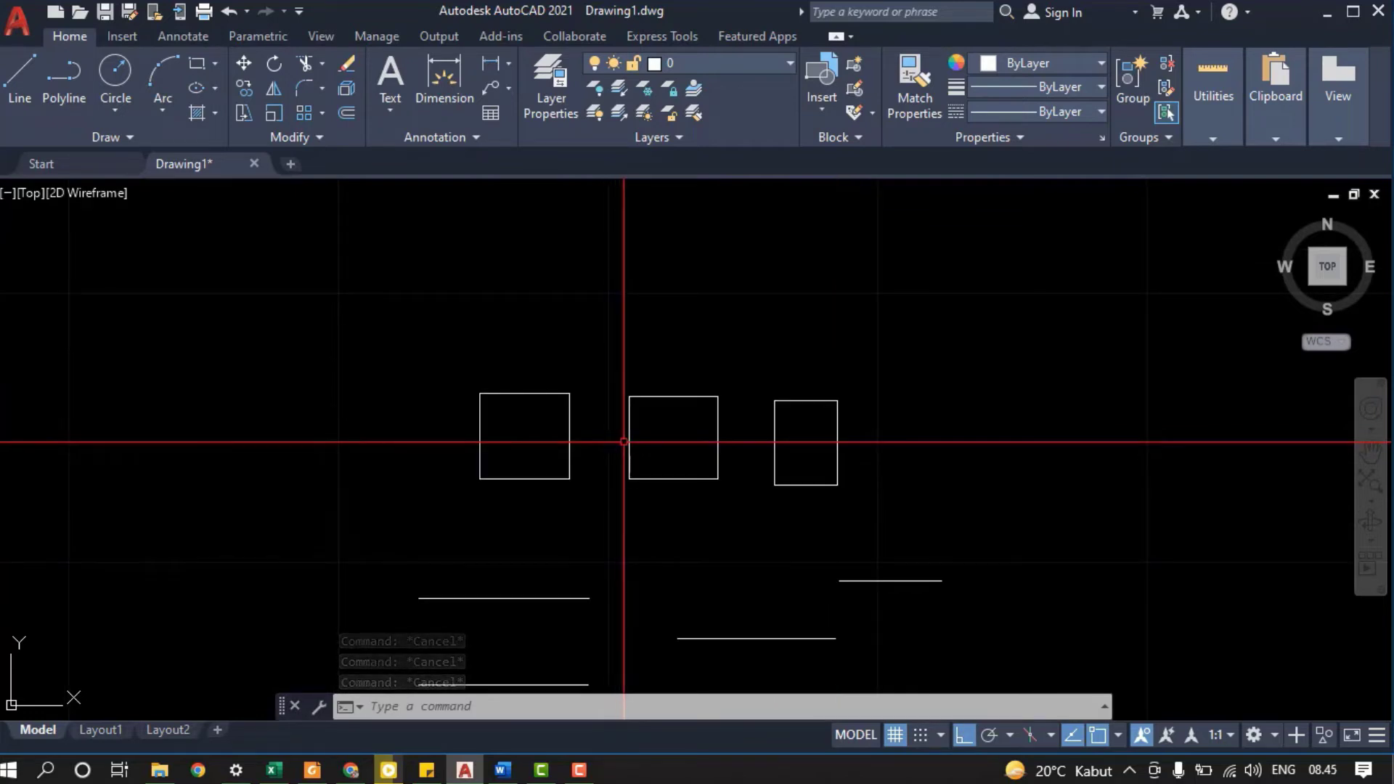
Repeat the Rectangle command to draw a rectangle above the leftmost one, starting a second row.
{"action": "middle_click_drag", "start_coordinate": [531, 294], "coordinate": [550, 355]}
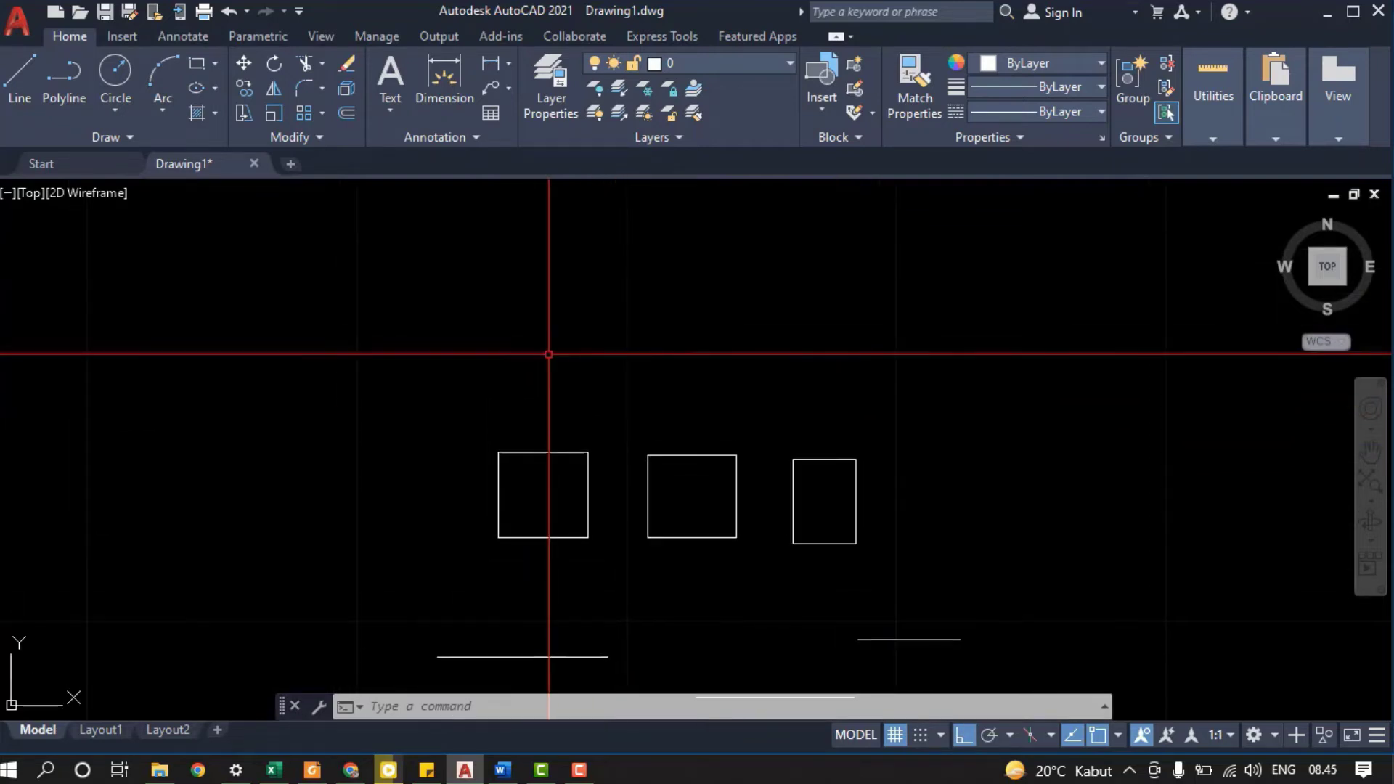
{"action": "key", "text": "Return"}
{"action": "left_click", "coordinate": [490, 310]}
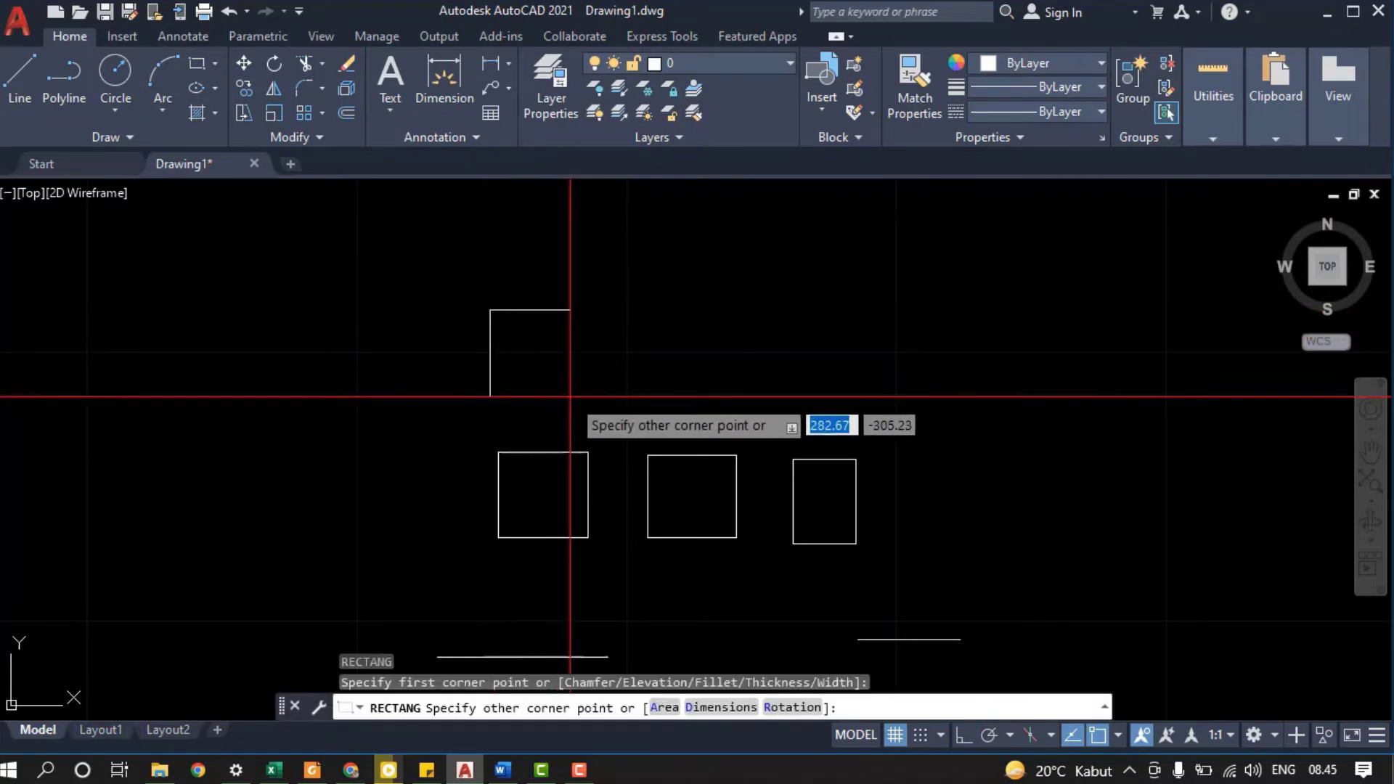
{"action": "left_click", "coordinate": [592, 396]}
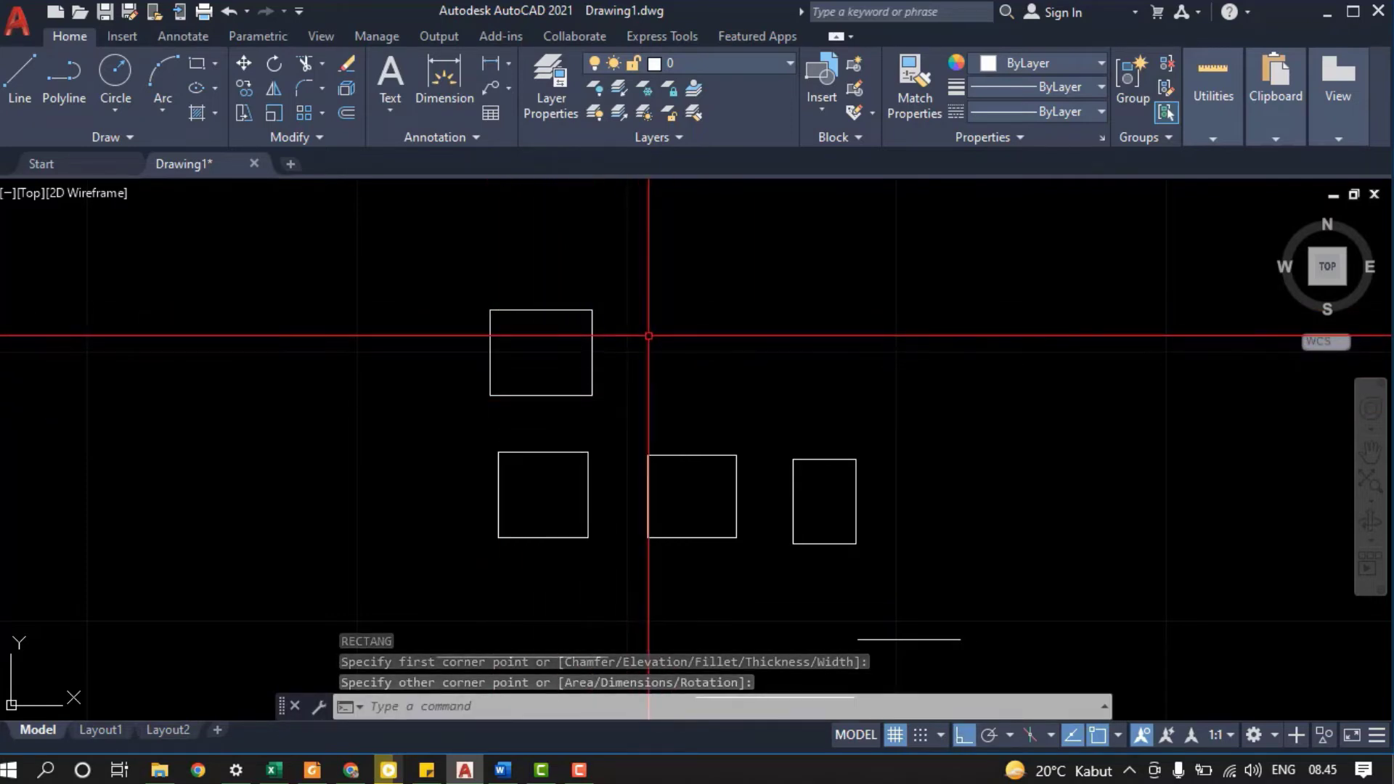
Complete the upper row with two more rectangles above the middle and right ones by repeating the Rectangle command.
{"action": "left_click", "coordinate": [644, 310]}
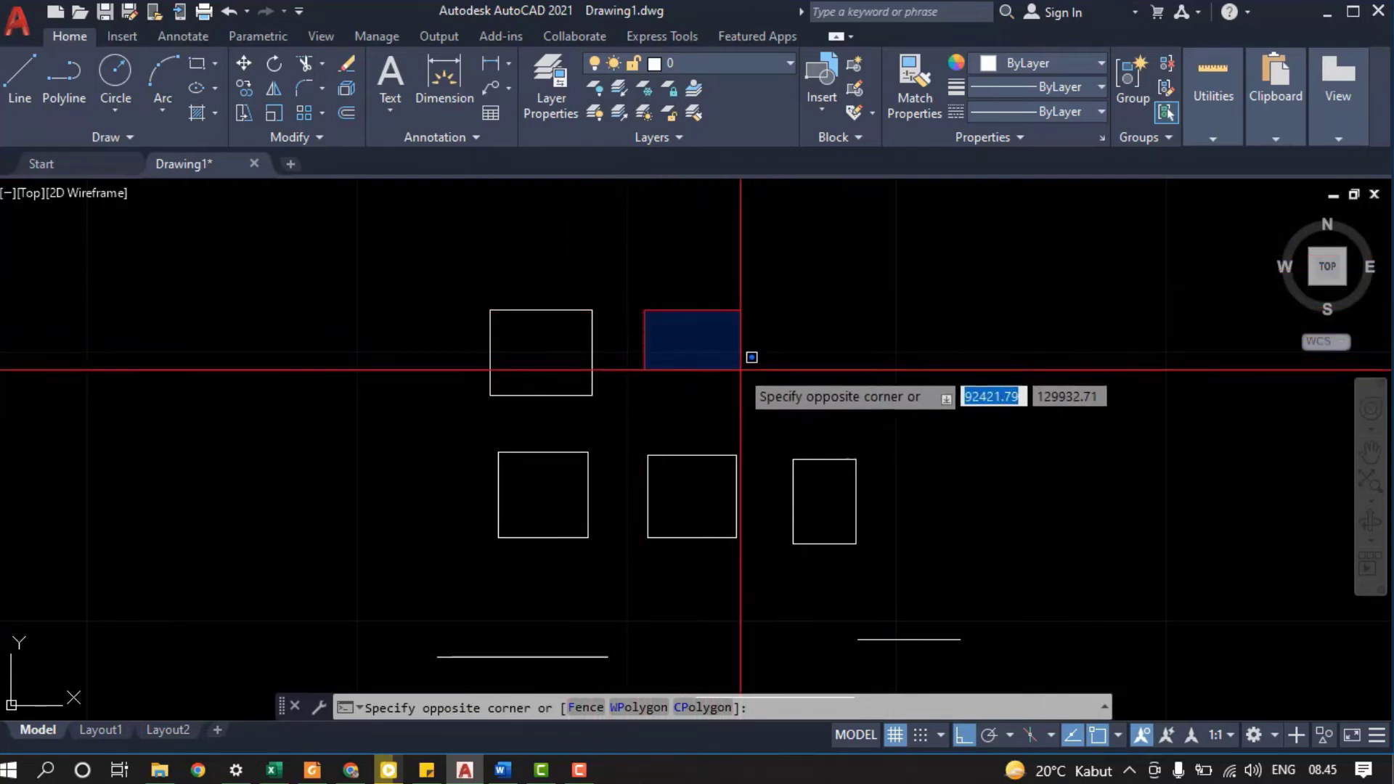
{"action": "key", "text": "Escape"}
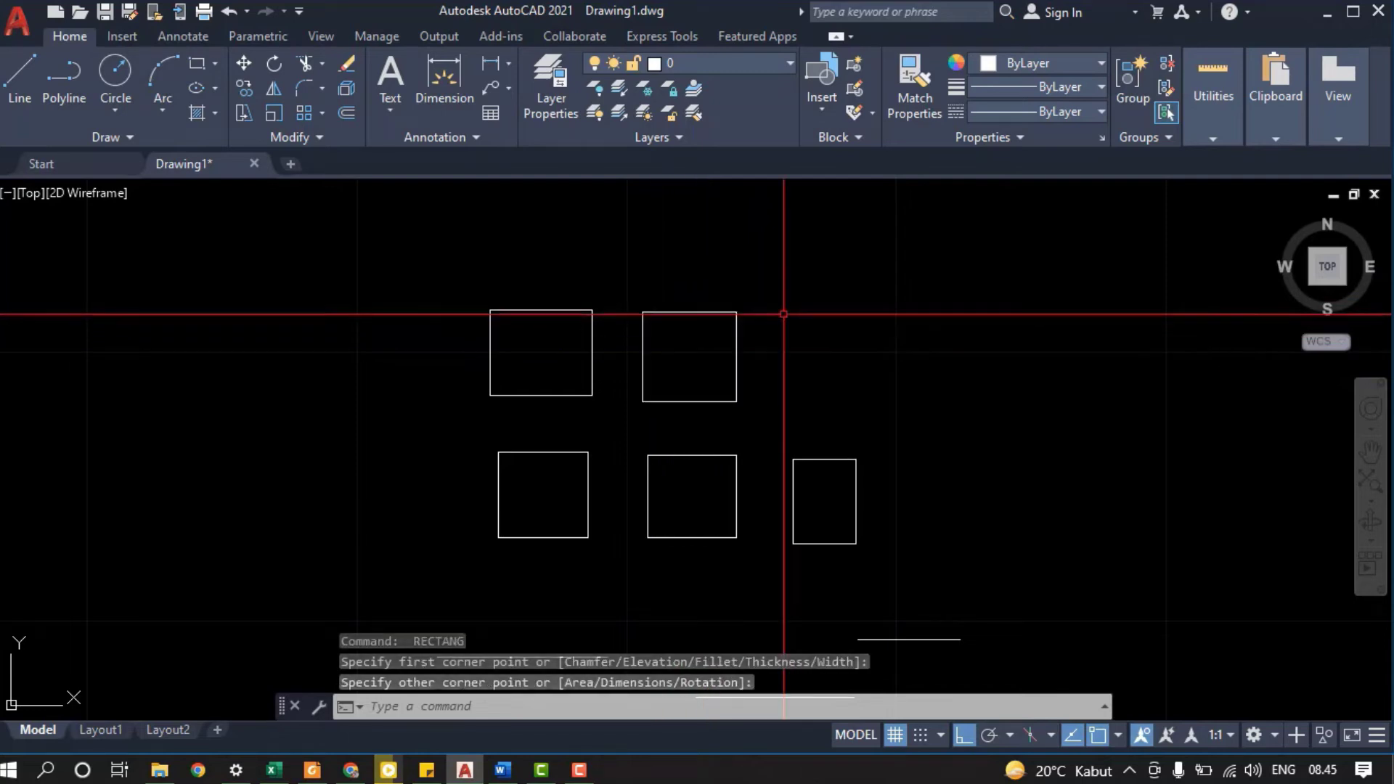
{"action": "key", "text": "Return"}
{"action": "left_click", "coordinate": [785, 309]}
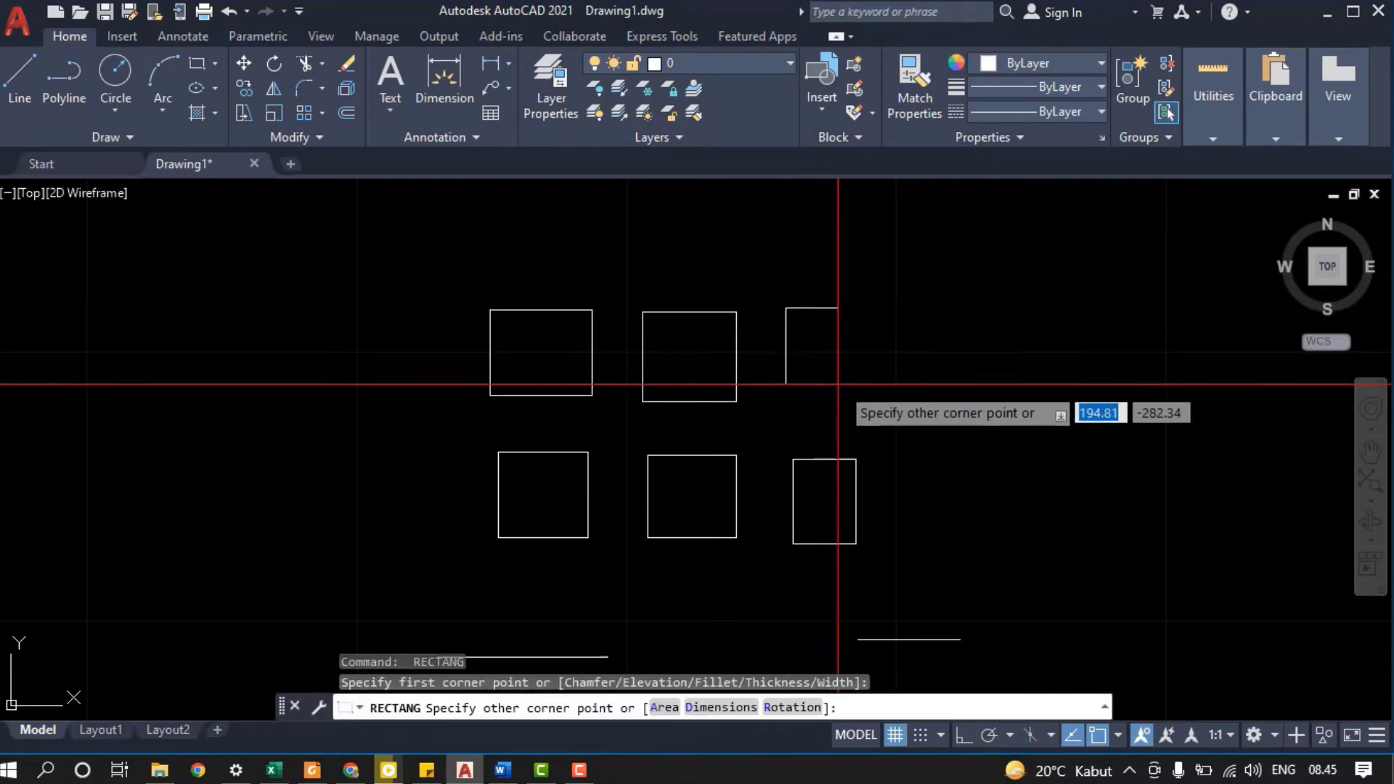
{"action": "left_click", "coordinate": [857, 390]}
{"action": "key", "text": "Escape"}
Select all the practice lines and rectangles with one crossing window and erase them.
{"action": "scroll", "coordinate": [805, 392], "scroll_direction": "down", "scroll_amount": 4}
{"action": "left_click", "coordinate": [918, 547]}
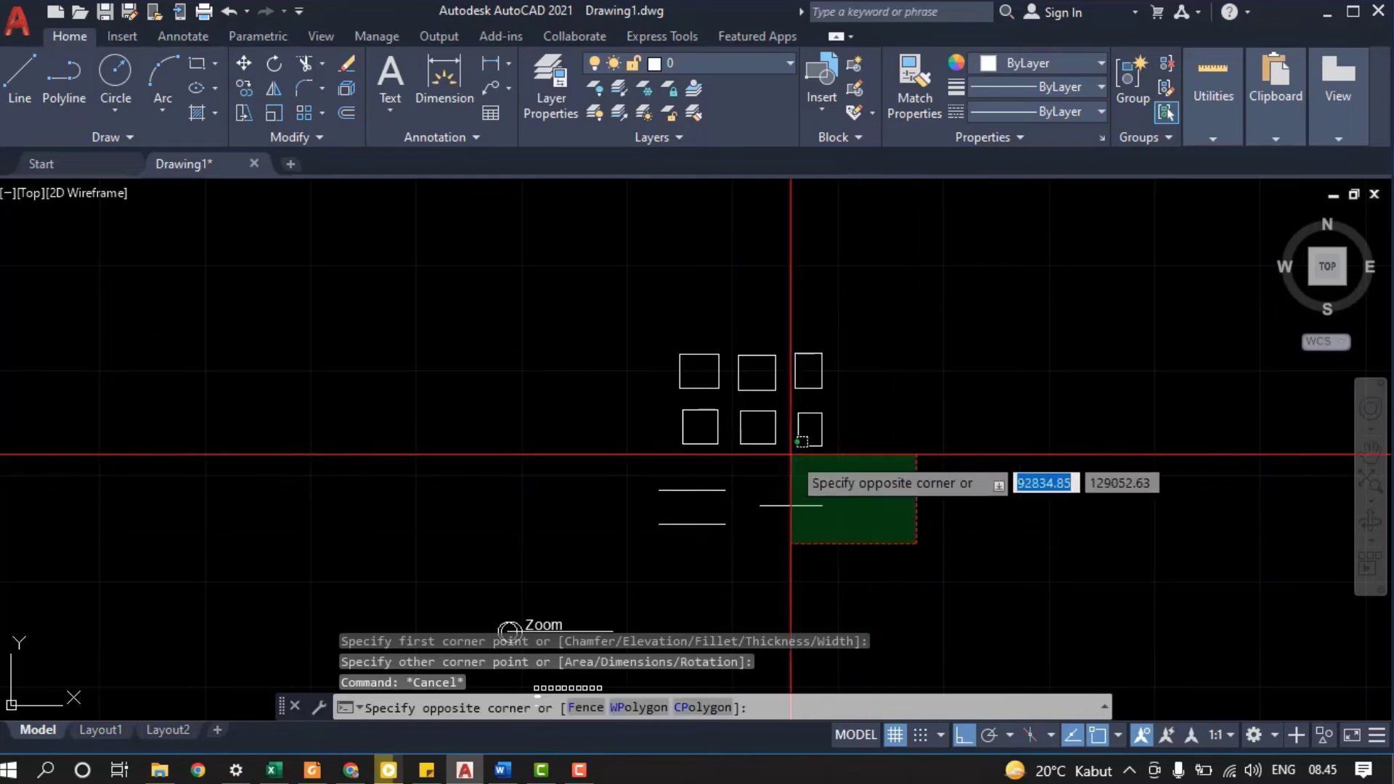
{"action": "left_click", "coordinate": [590, 193]}
{"action": "type", "text": "e"}
{"action": "key", "text": "Return"}
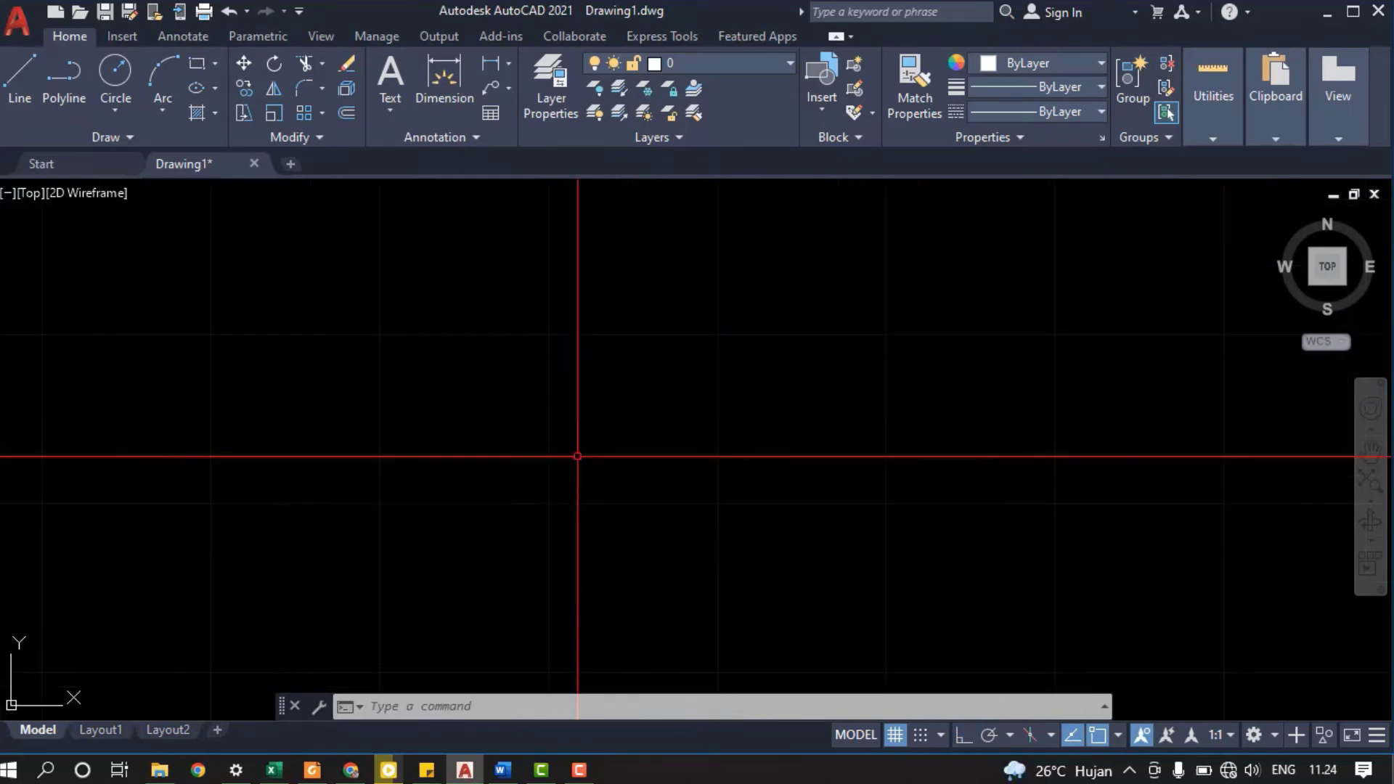
Bring the Zoom heading into view and practise zooming in and out around its row of small squares.
{"action": "middle_click_drag", "start_coordinate": [587, 335], "coordinate": [485, 435]}
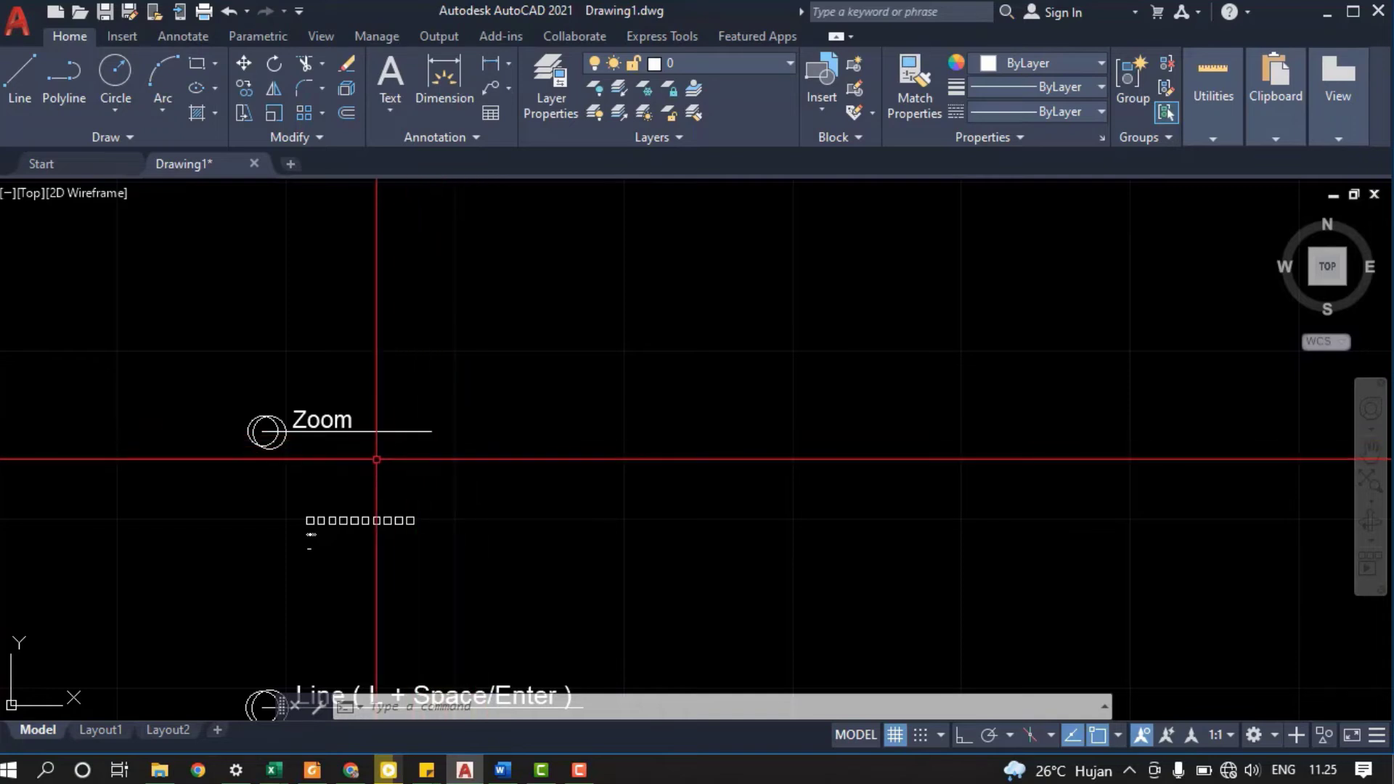
{"action": "scroll", "coordinate": [376, 459], "scroll_direction": "up", "scroll_amount": 6}
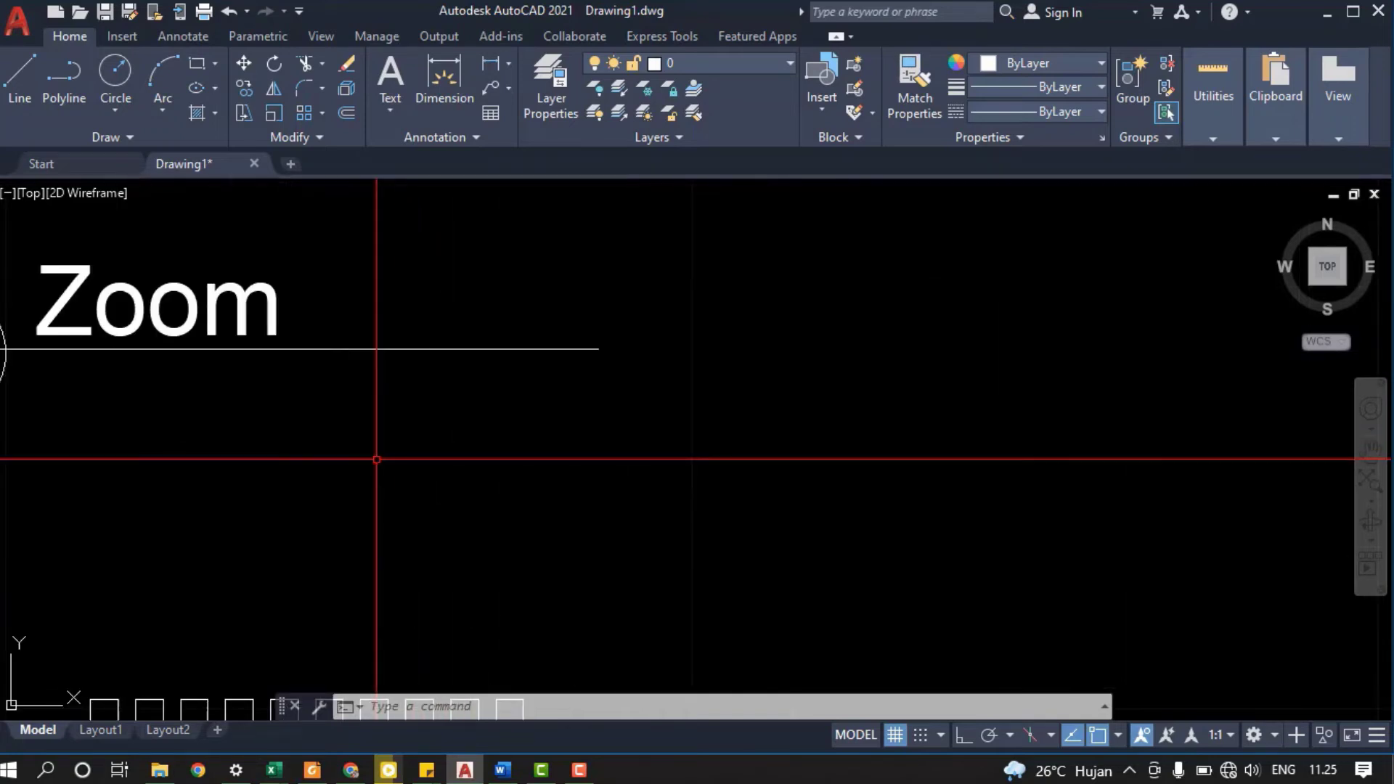
{"action": "scroll", "coordinate": [376, 459], "scroll_direction": "down", "scroll_amount": 8}
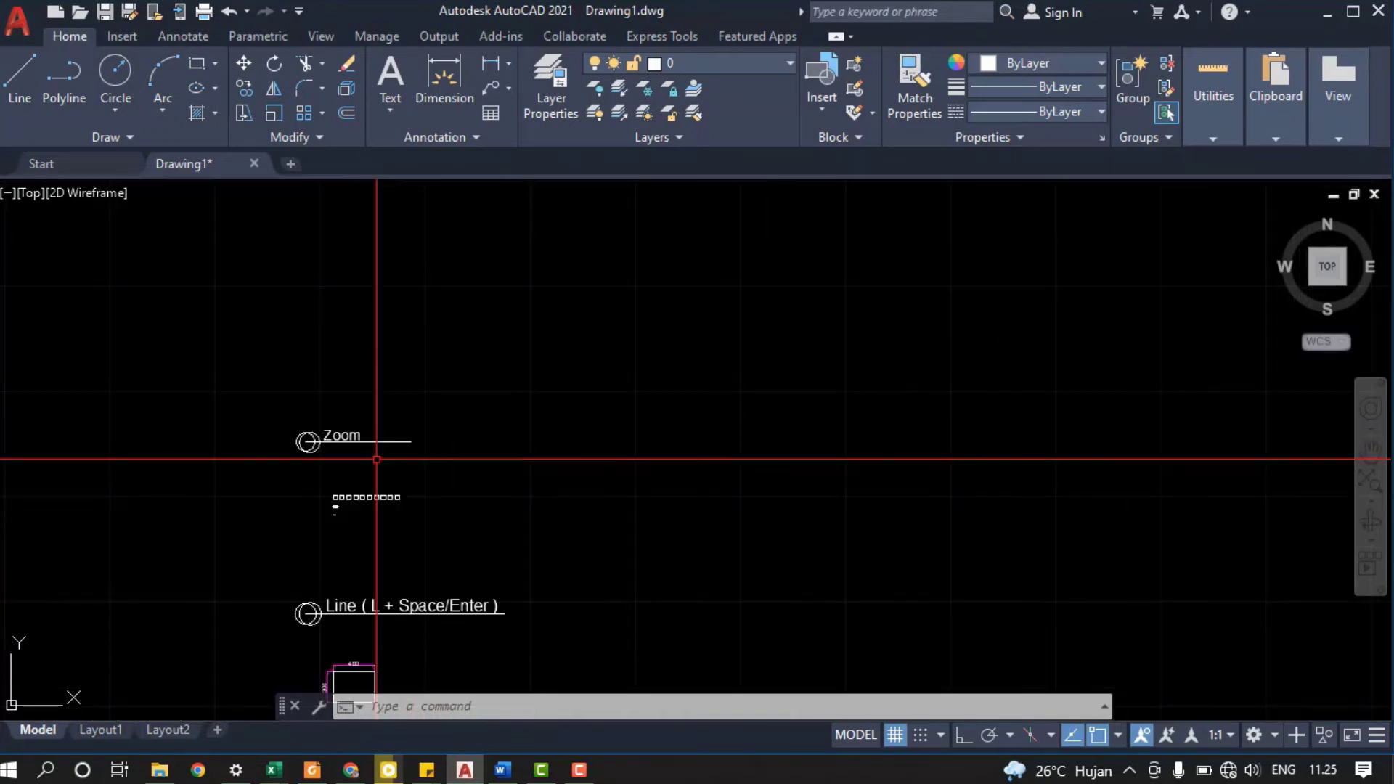
{"action": "scroll", "coordinate": [376, 458], "scroll_direction": "up", "scroll_amount": 3}
{"action": "mouse_move", "coordinate": [374, 458]}
{"action": "middle_mouse_down"}
{"action": "mouse_move", "coordinate": [403, 506]}
{"action": "mouse_move", "coordinate": [433, 432]}
{"action": "mouse_move", "coordinate": [330, 521]}
{"action": "mouse_move", "coordinate": [361, 493]}
{"action": "middle_mouse_up"}
{"action": "scroll", "coordinate": [403, 506], "scroll_direction": "up", "scroll_amount": 3}
{"action": "scroll", "coordinate": [432, 433], "scroll_direction": "up", "scroll_amount": 4}
{"action": "scroll", "coordinate": [432, 432], "scroll_direction": "down", "scroll_amount": 2}
{"action": "scroll", "coordinate": [379, 497], "scroll_direction": "down", "scroll_amount": 2}
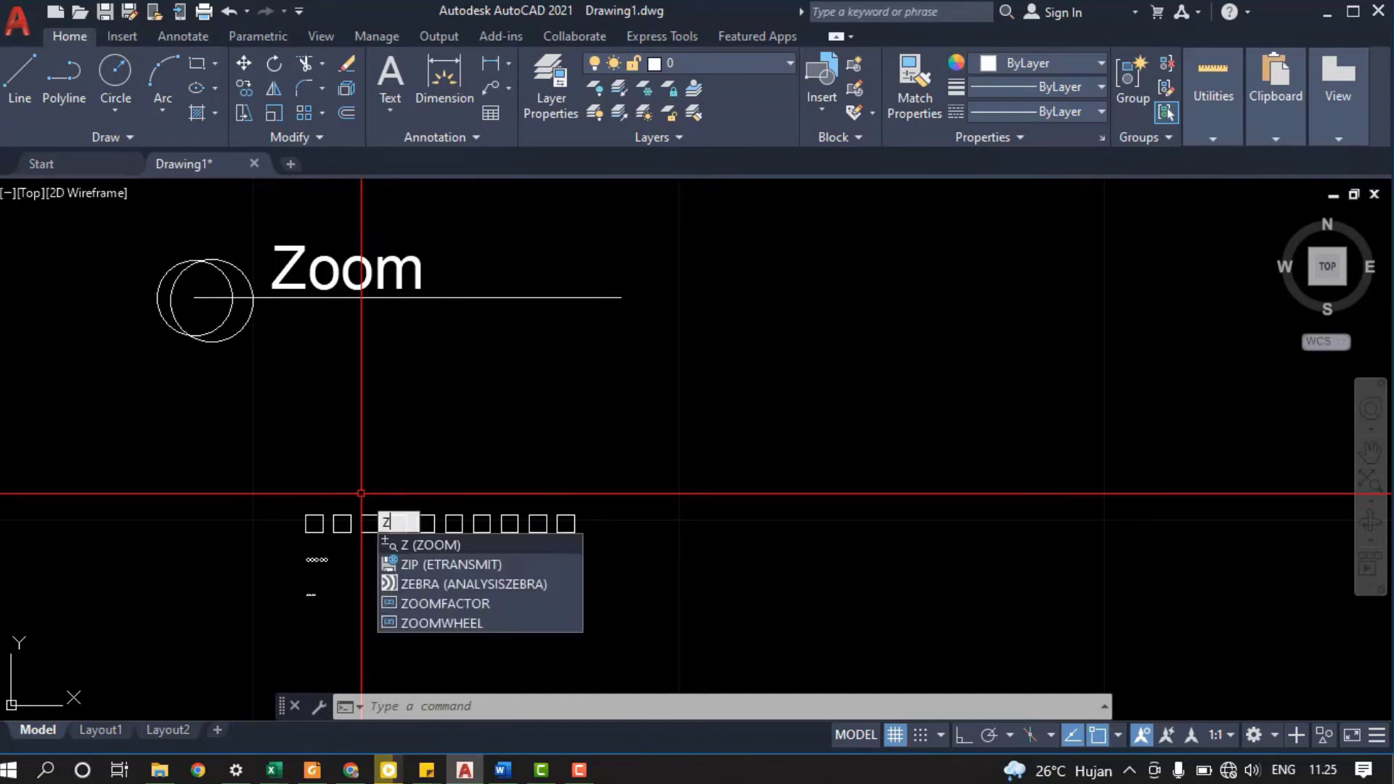
Display the whole drawing using the Zoom command's All option and shift the view slightly.
{"action": "key", "text": "Return"}
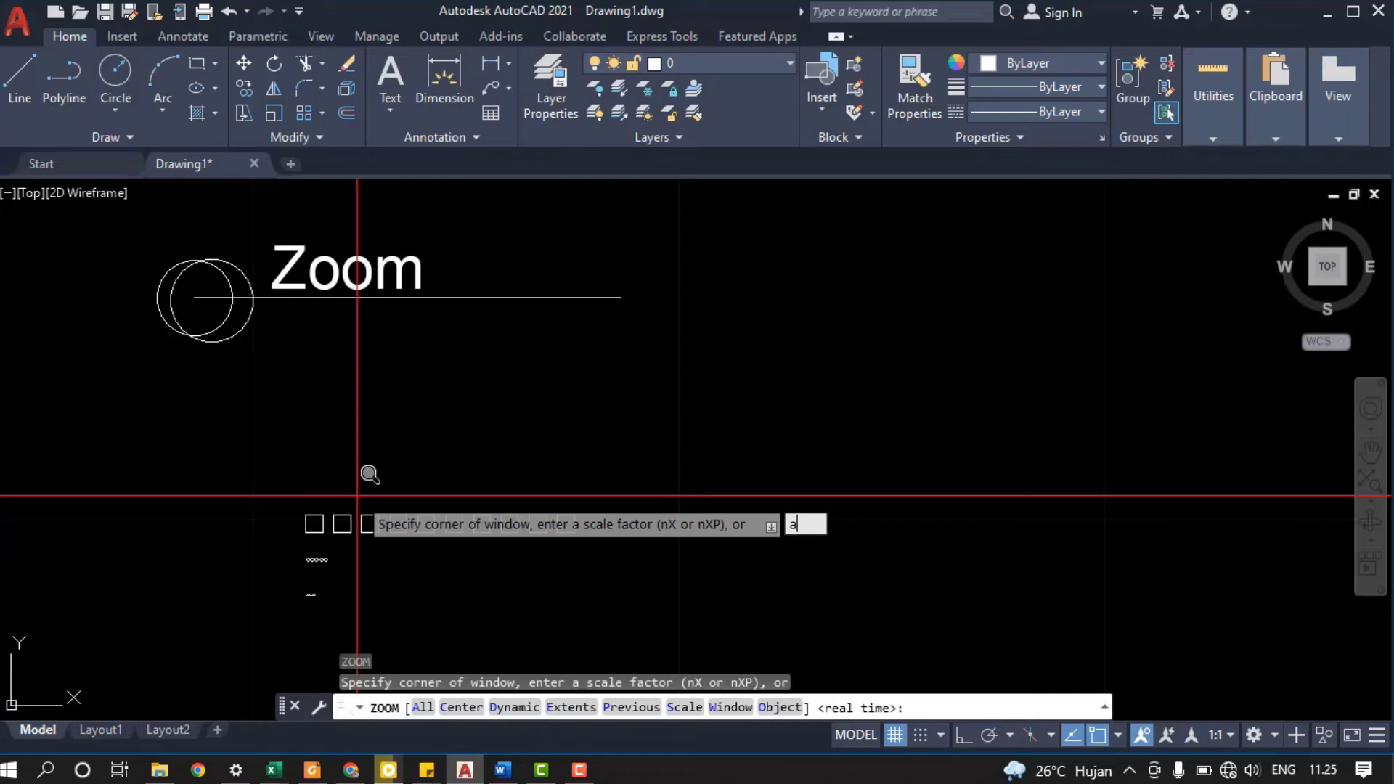
{"action": "key", "text": "Return"}
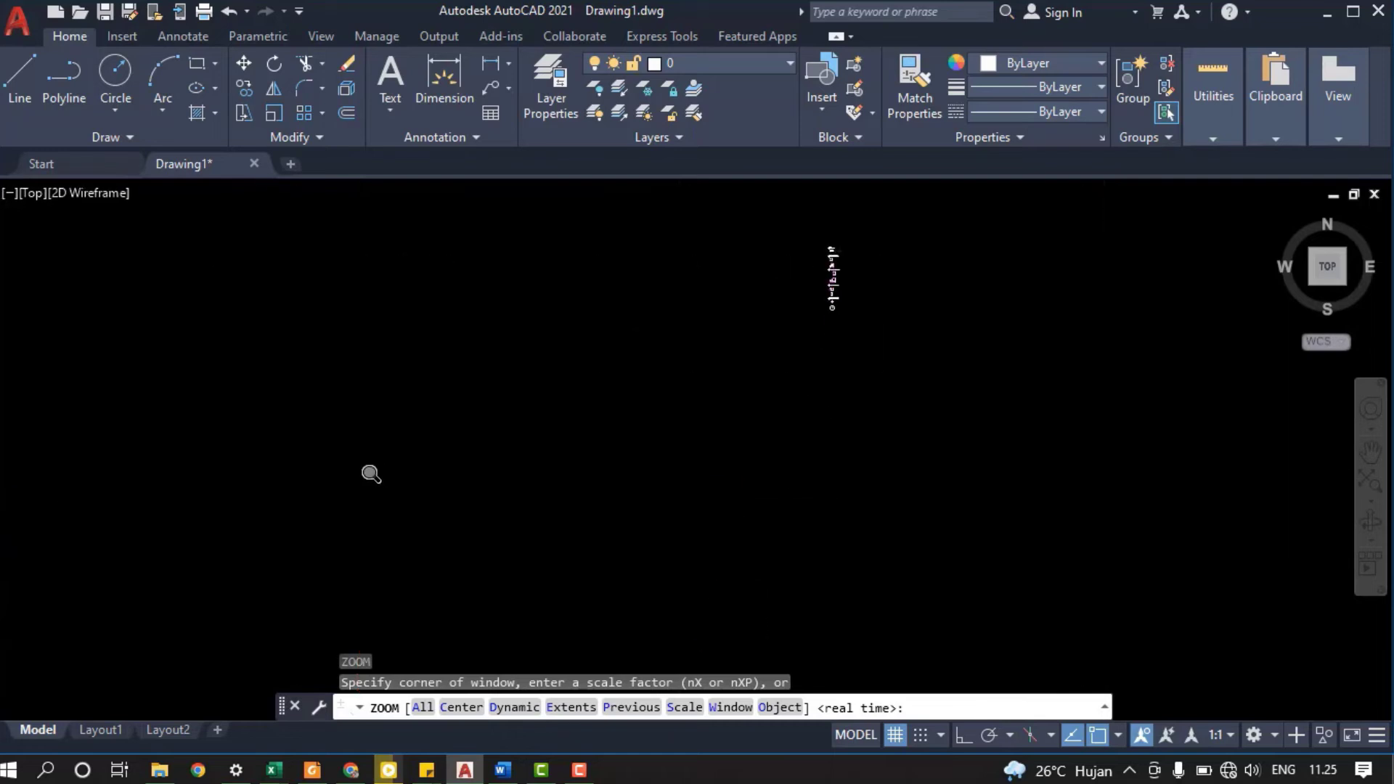
{"action": "middle_click_drag", "start_coordinate": [488, 389], "coordinate": [455, 450]}
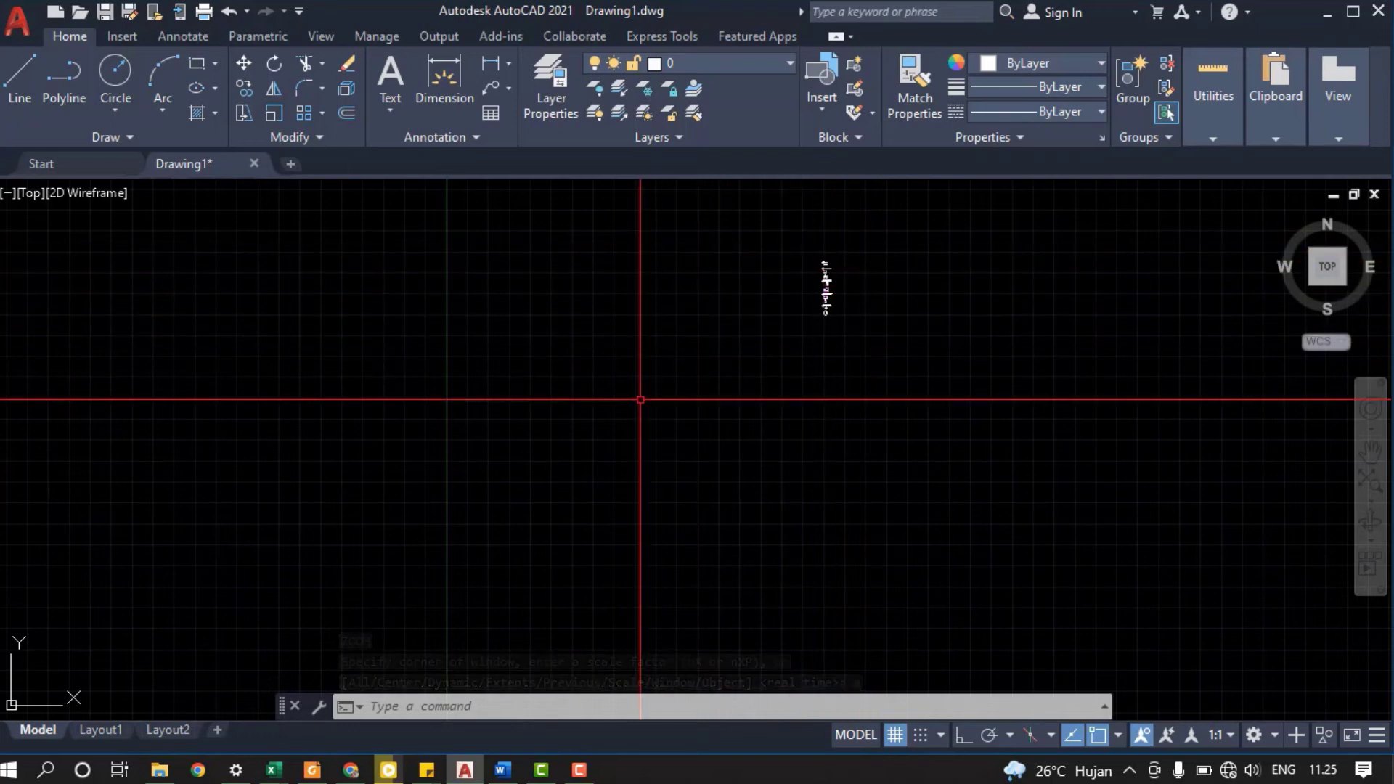
Fit all drawn objects in the view using the Zoom command's Extents option.
{"action": "type", "text": "Z"}
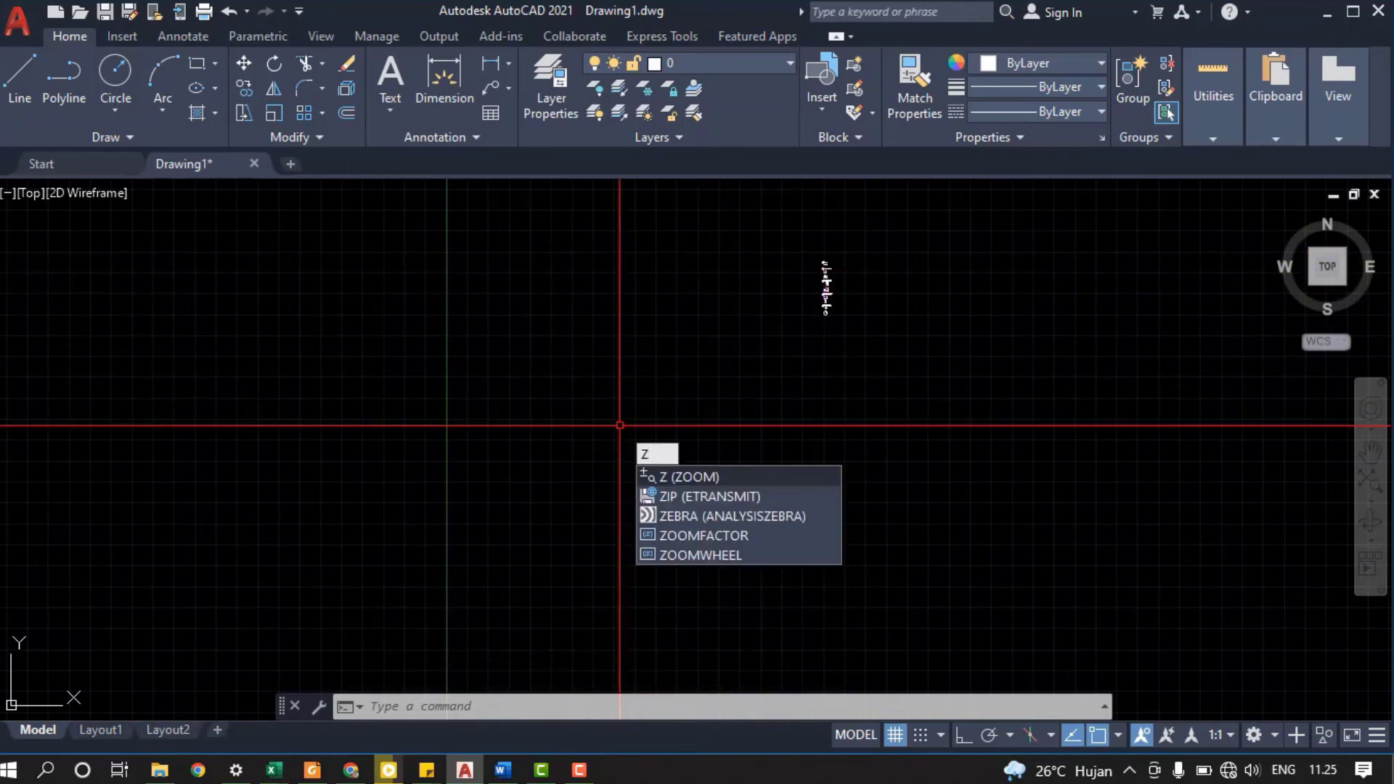
{"action": "key", "text": "Return"}
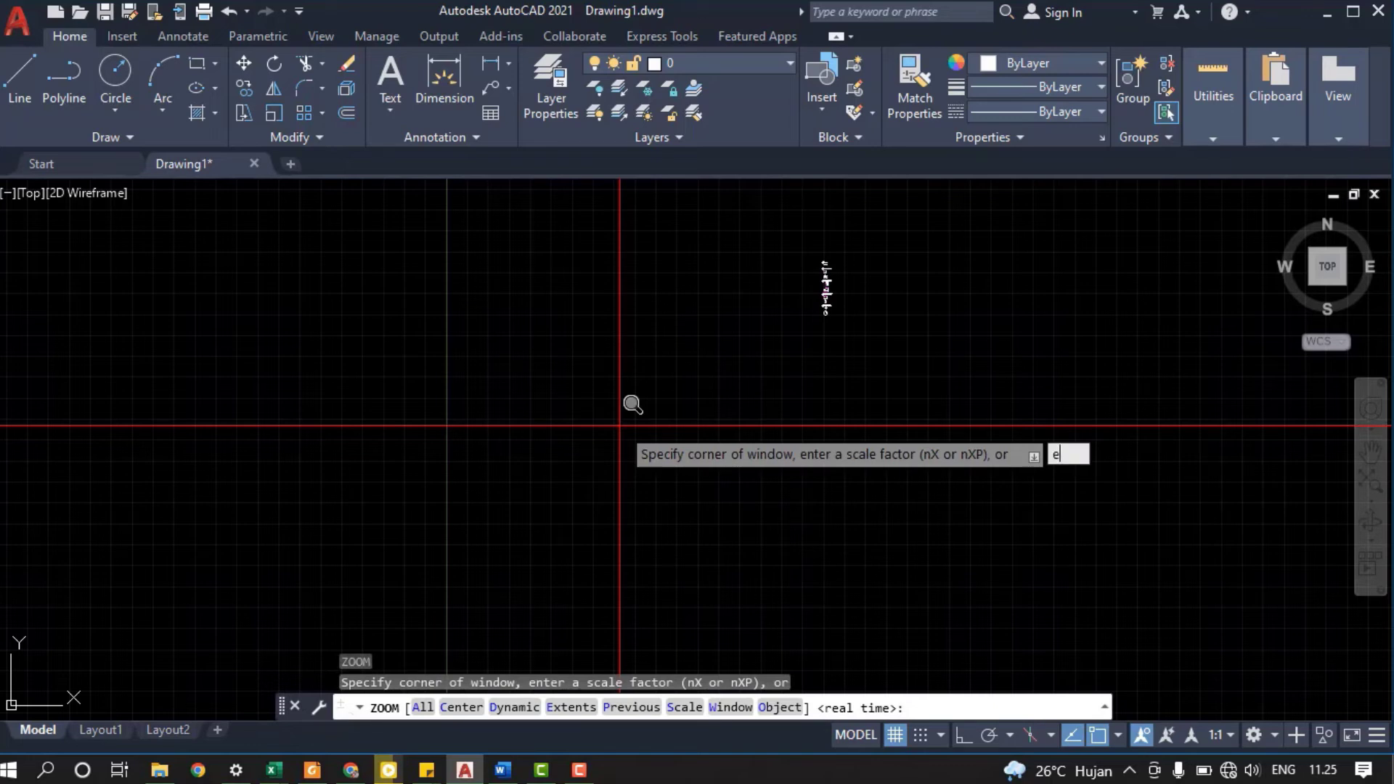
{"action": "type", "text": "e"}
{"action": "key", "text": "Return"}
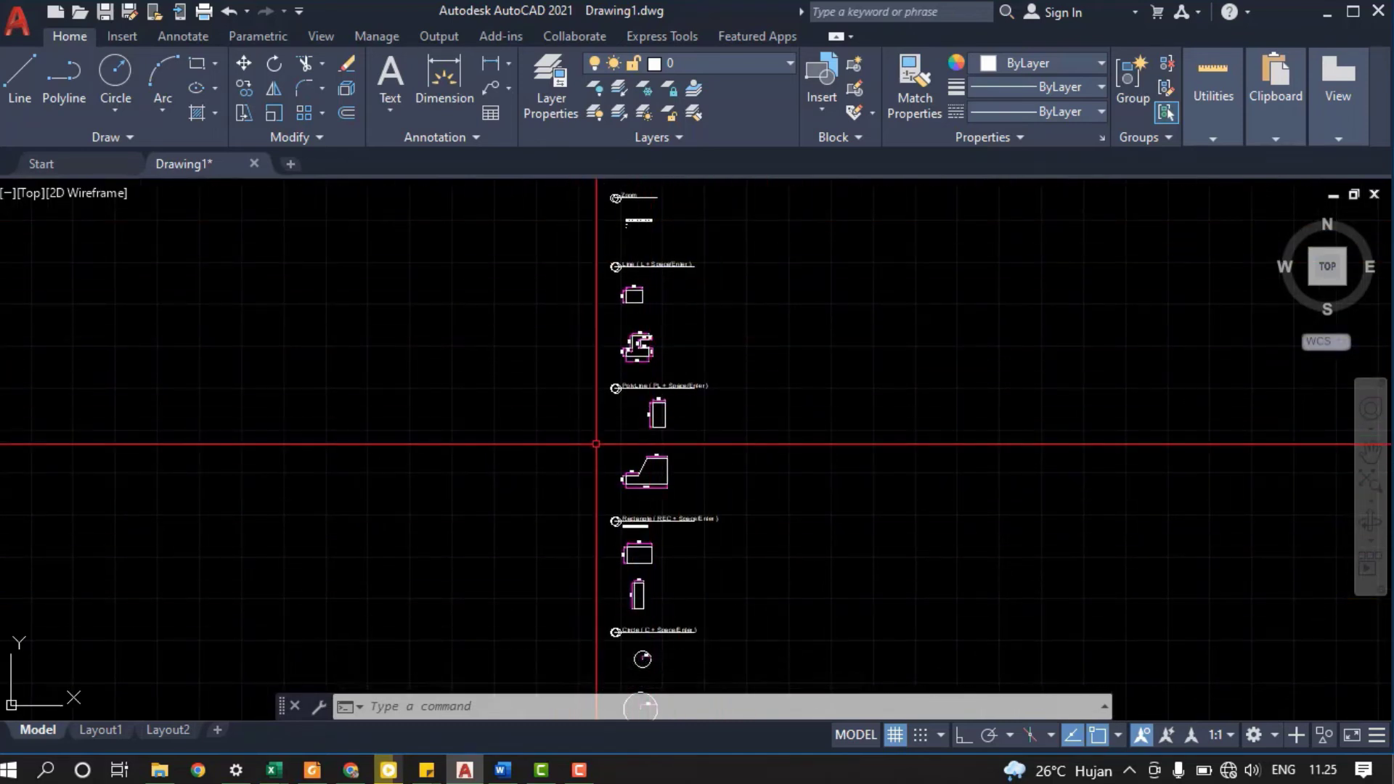
Repeat the Zoom command with the Window option to magnify the area around the Line section's example shapes.
{"action": "key", "text": "Return"}
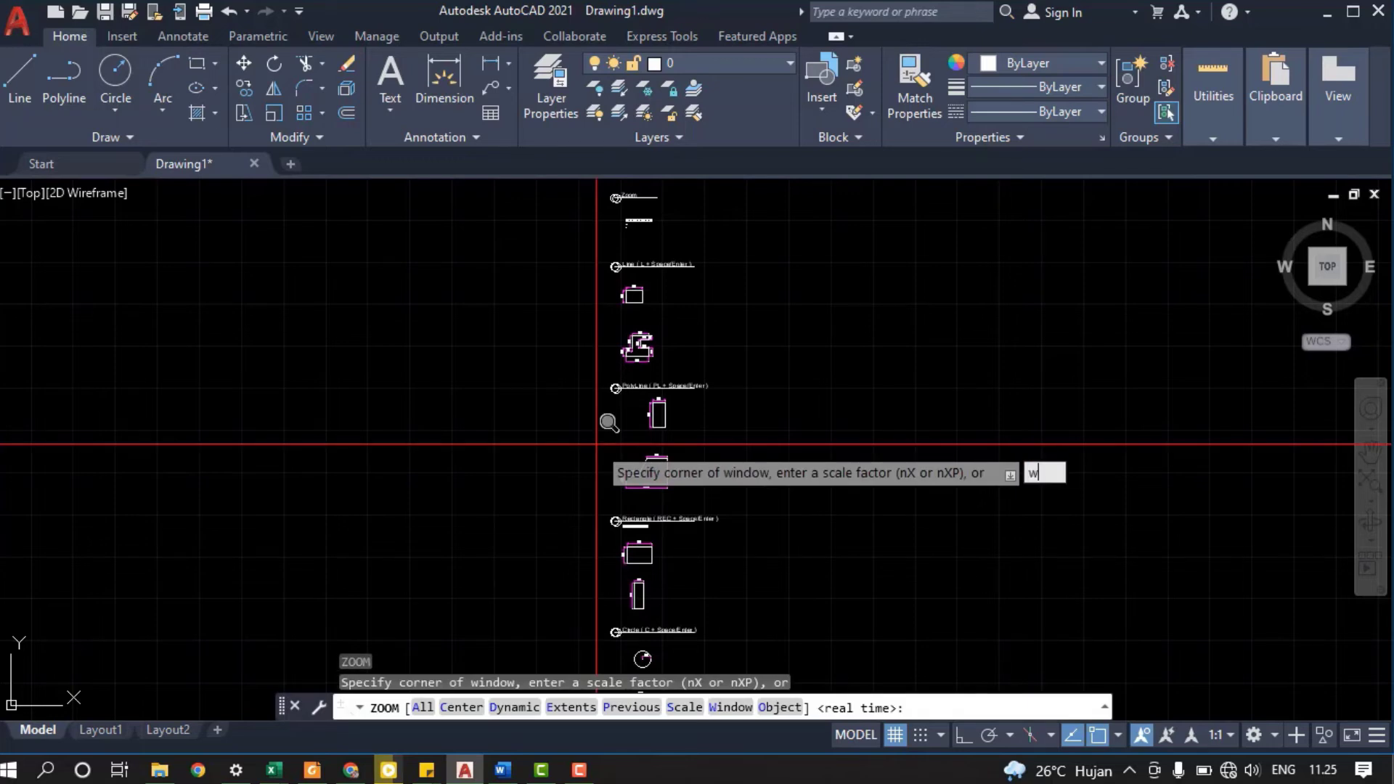
{"action": "type", "text": "w"}
{"action": "key", "text": "Return"}
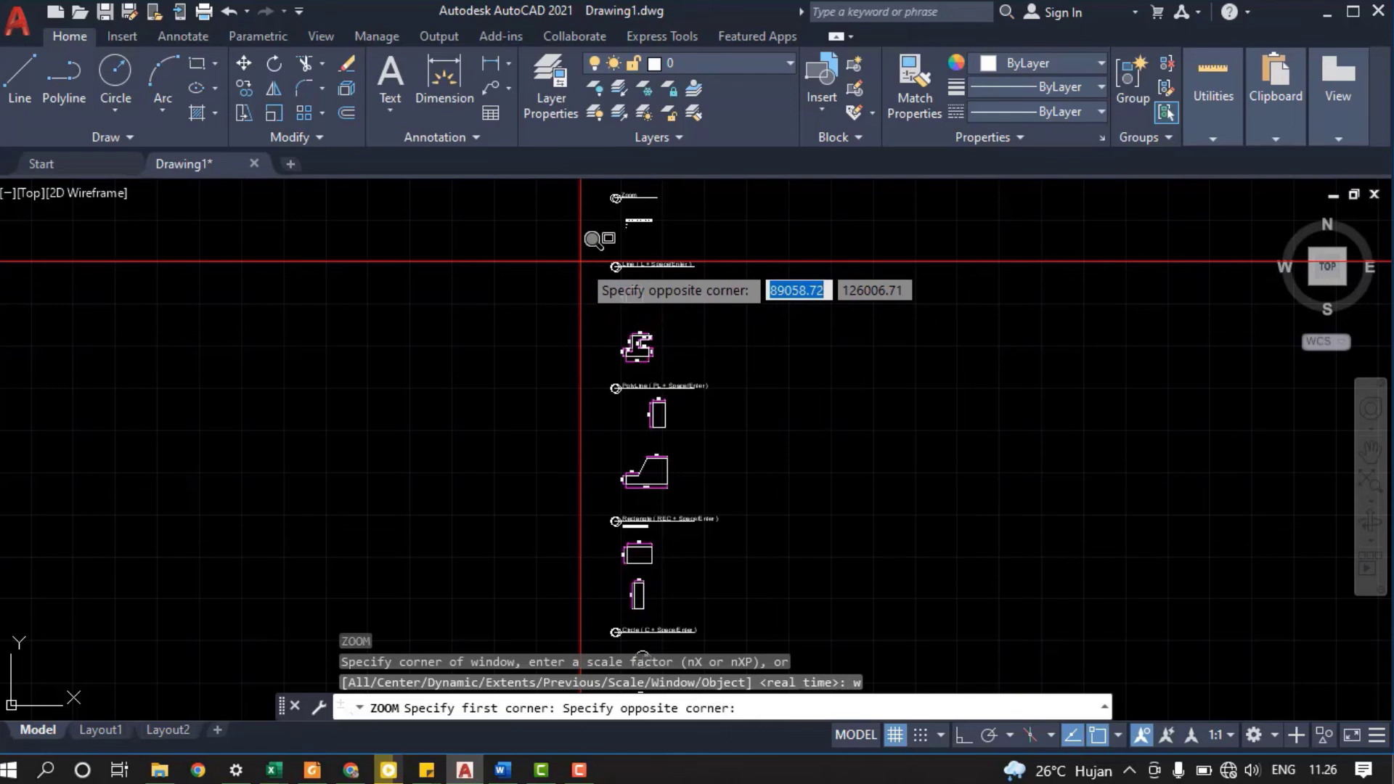
{"action": "left_click", "coordinate": [722, 362]}
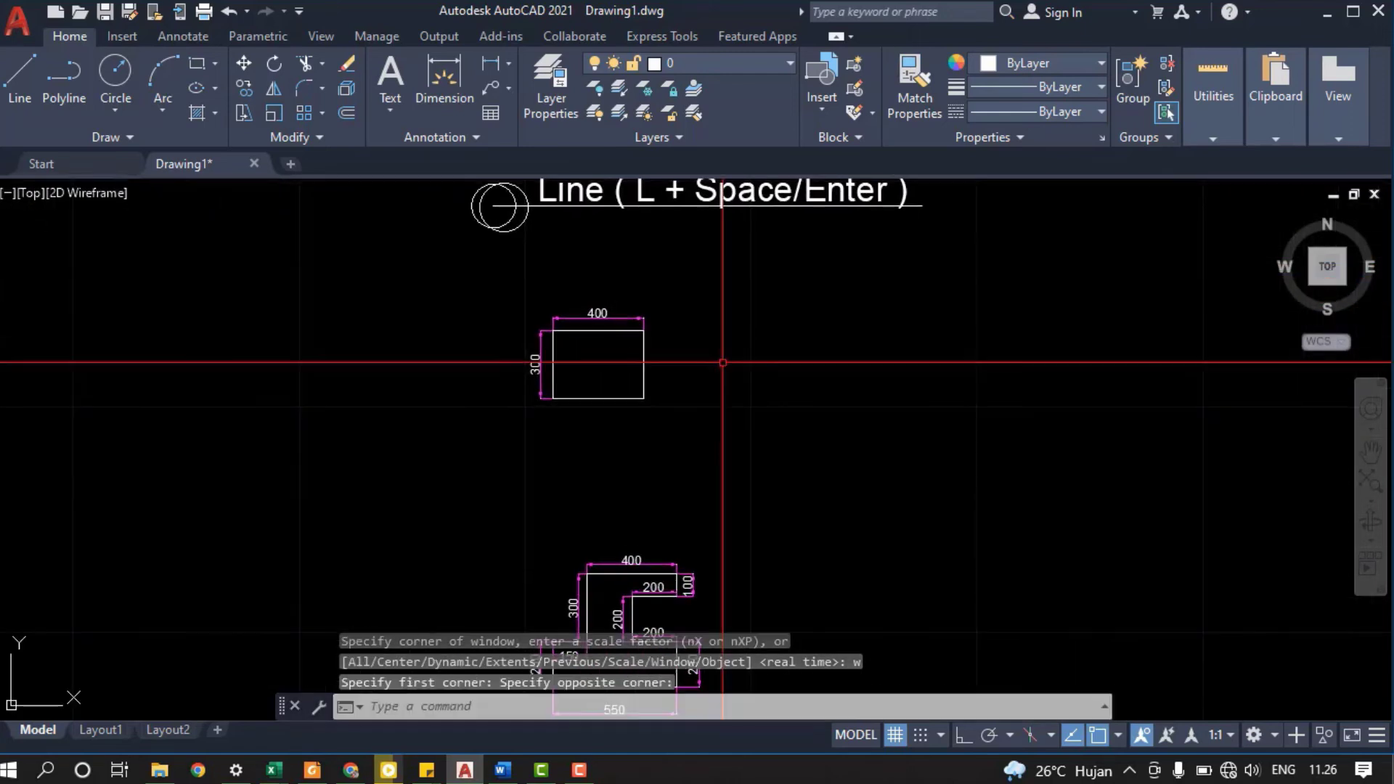
Use the Zoom command with two directly picked corners to magnify the Line heading and the 400 by 300 rectangle.
{"action": "middle_click_drag", "start_coordinate": [722, 361], "coordinate": [712, 422]}
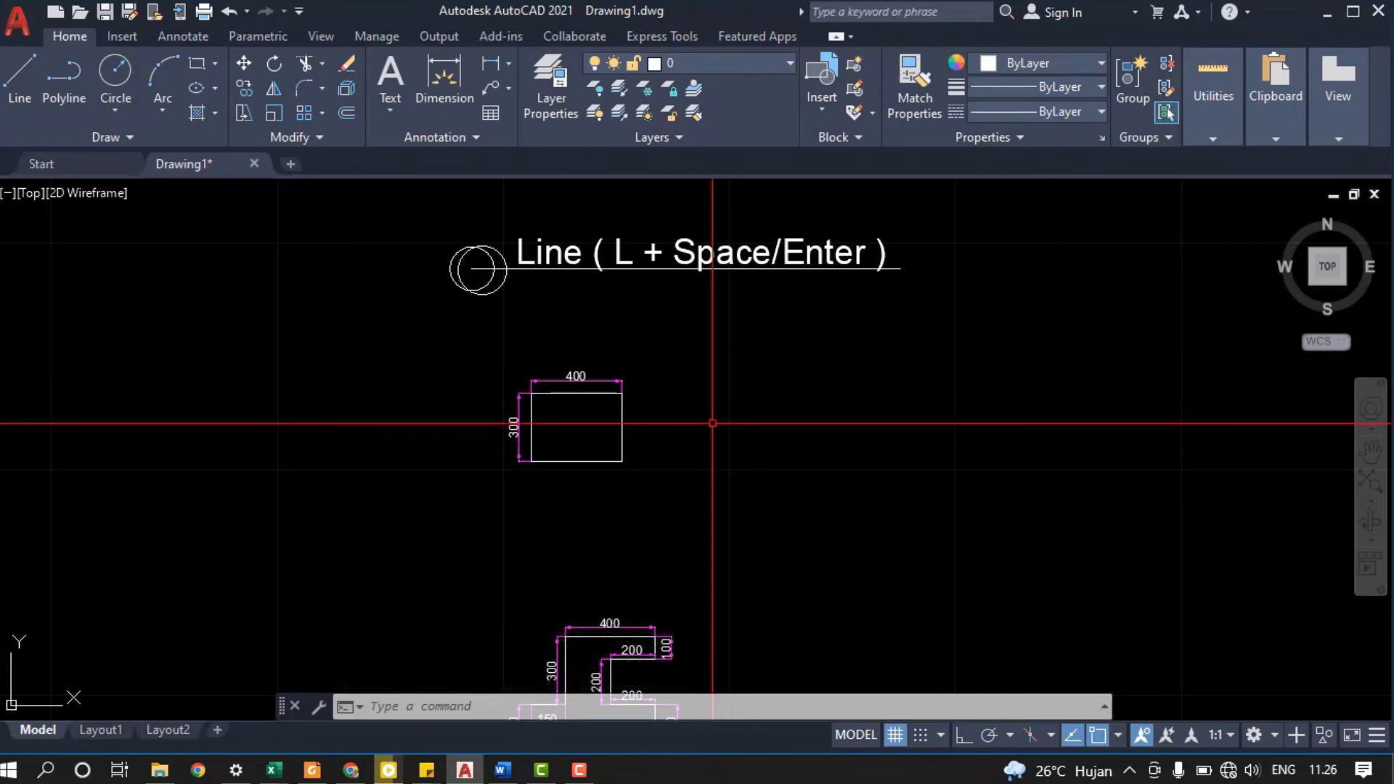
{"action": "type", "text": "z"}
{"action": "key", "text": "Return"}
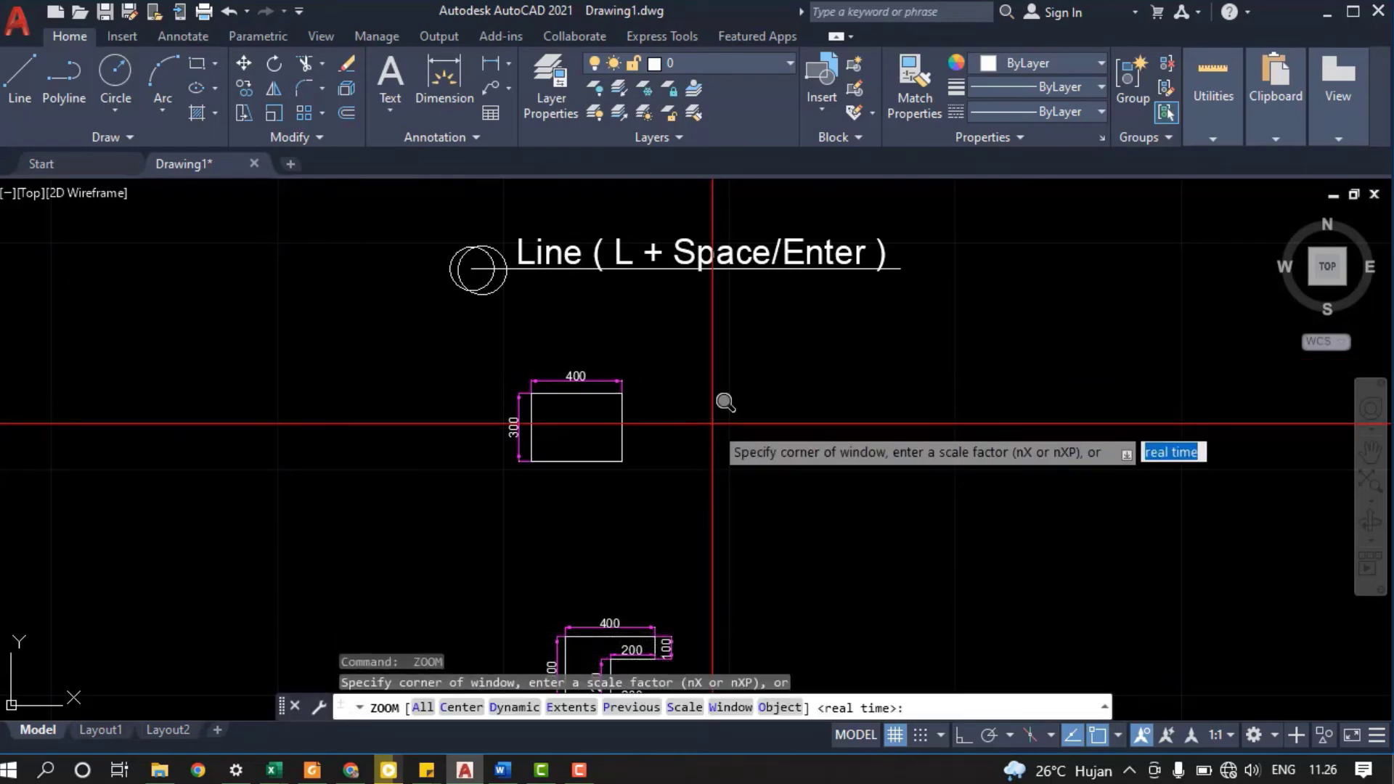
{"action": "left_click", "coordinate": [440, 225]}
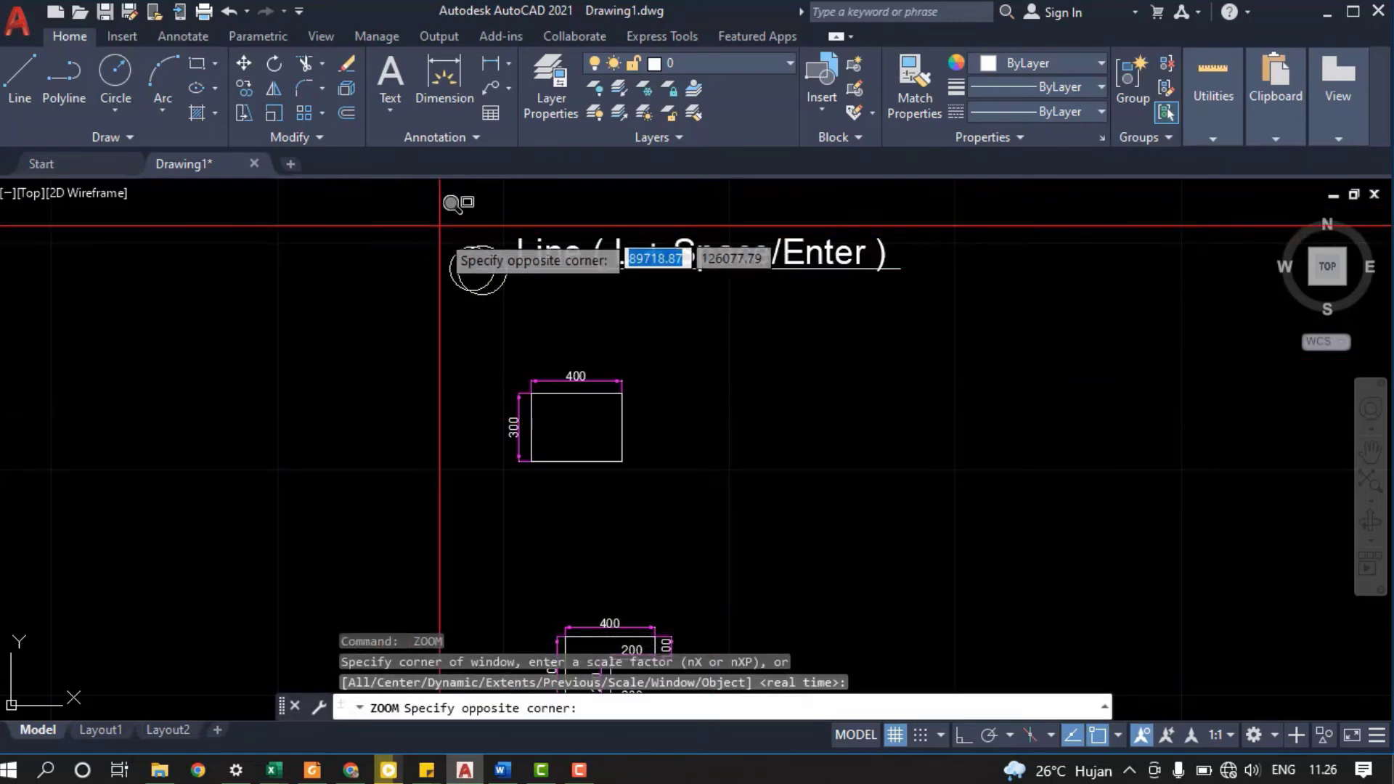
{"action": "left_click", "coordinate": [901, 526]}
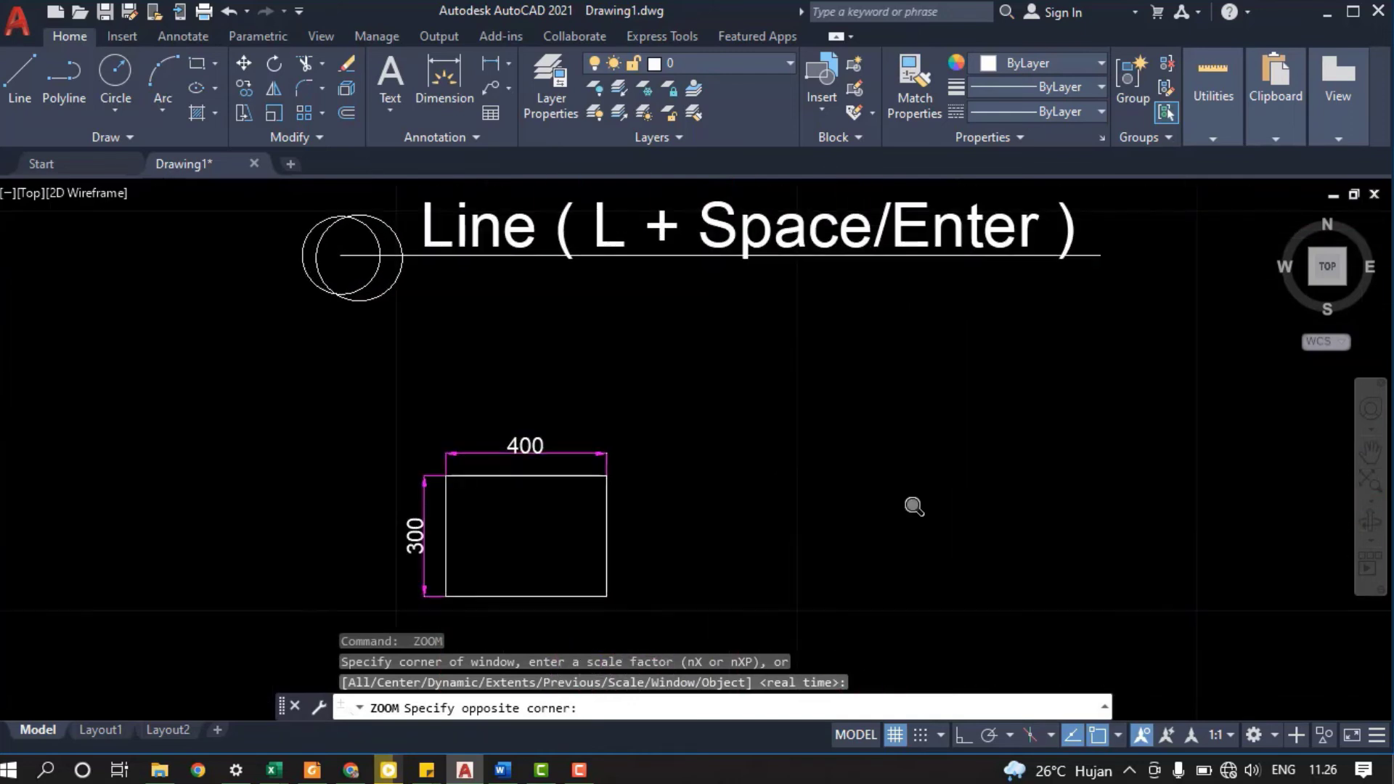
Magnify the tiny shapes below the row of small squares using the Zoom command's Window option.
{"action": "scroll", "coordinate": [713, 400], "scroll_direction": "down", "scroll_amount": 5}
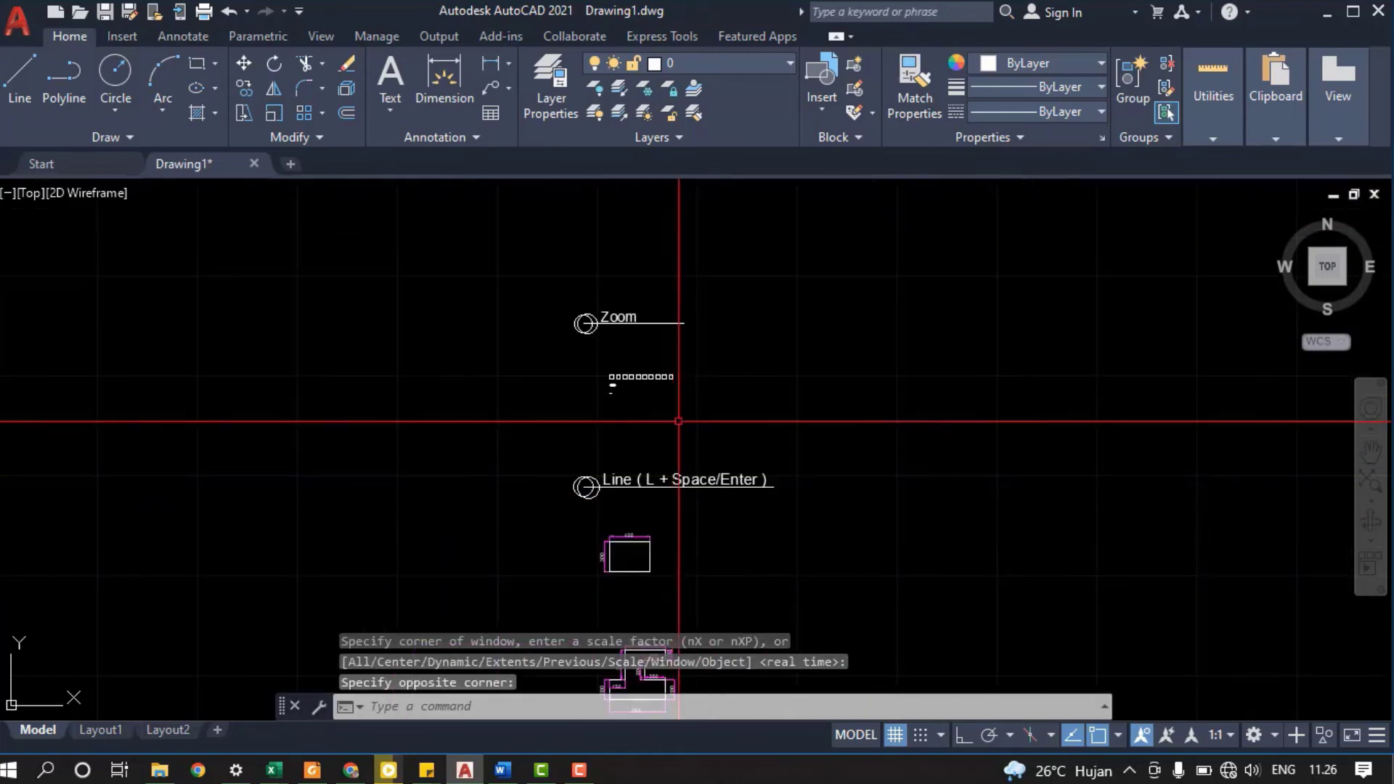
{"action": "scroll", "coordinate": [609, 390], "scroll_direction": "up", "scroll_amount": 5}
{"action": "middle_click_drag", "start_coordinate": [625, 356], "coordinate": [502, 418]}
{"action": "scroll", "coordinate": [557, 392], "scroll_direction": "up", "scroll_amount": 2}
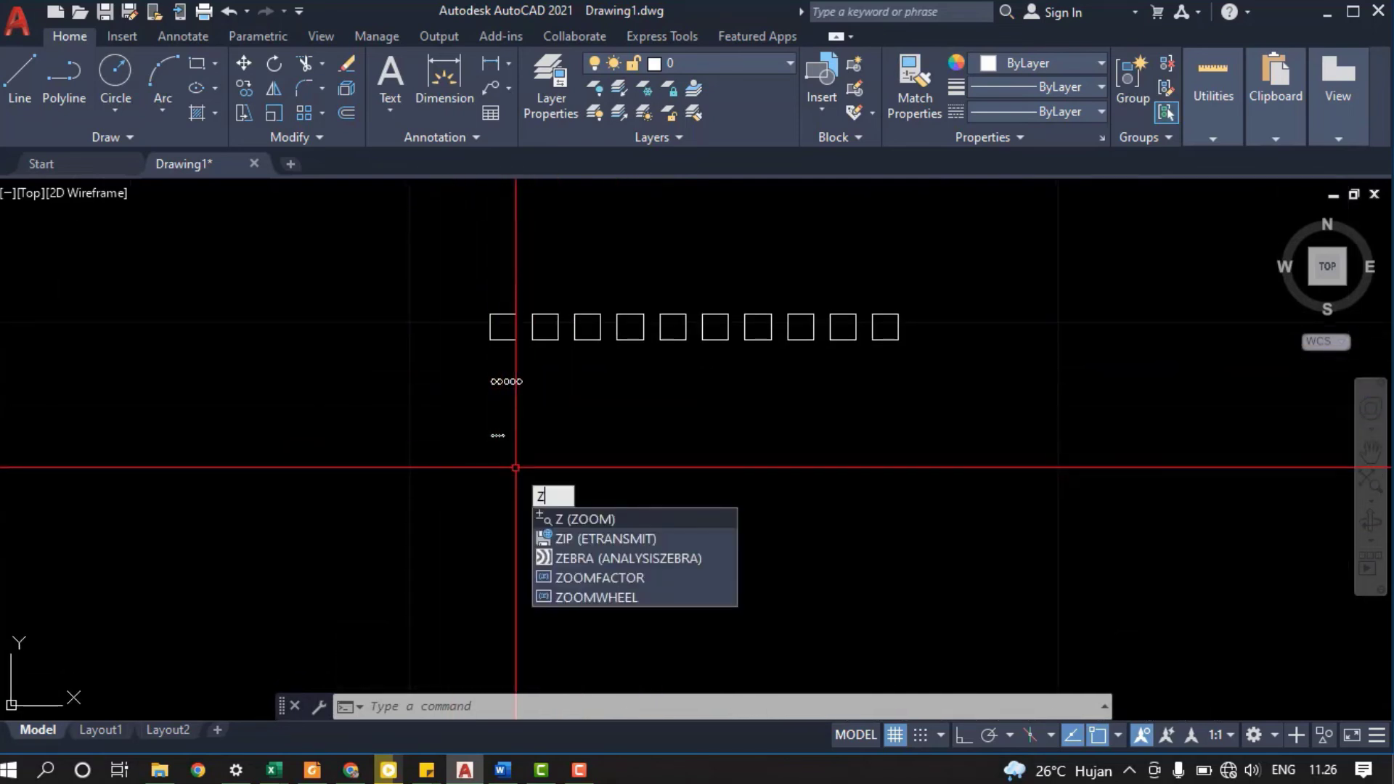
{"action": "key", "text": "Return"}
{"action": "type", "text": "w"}
{"action": "key", "text": "Return"}
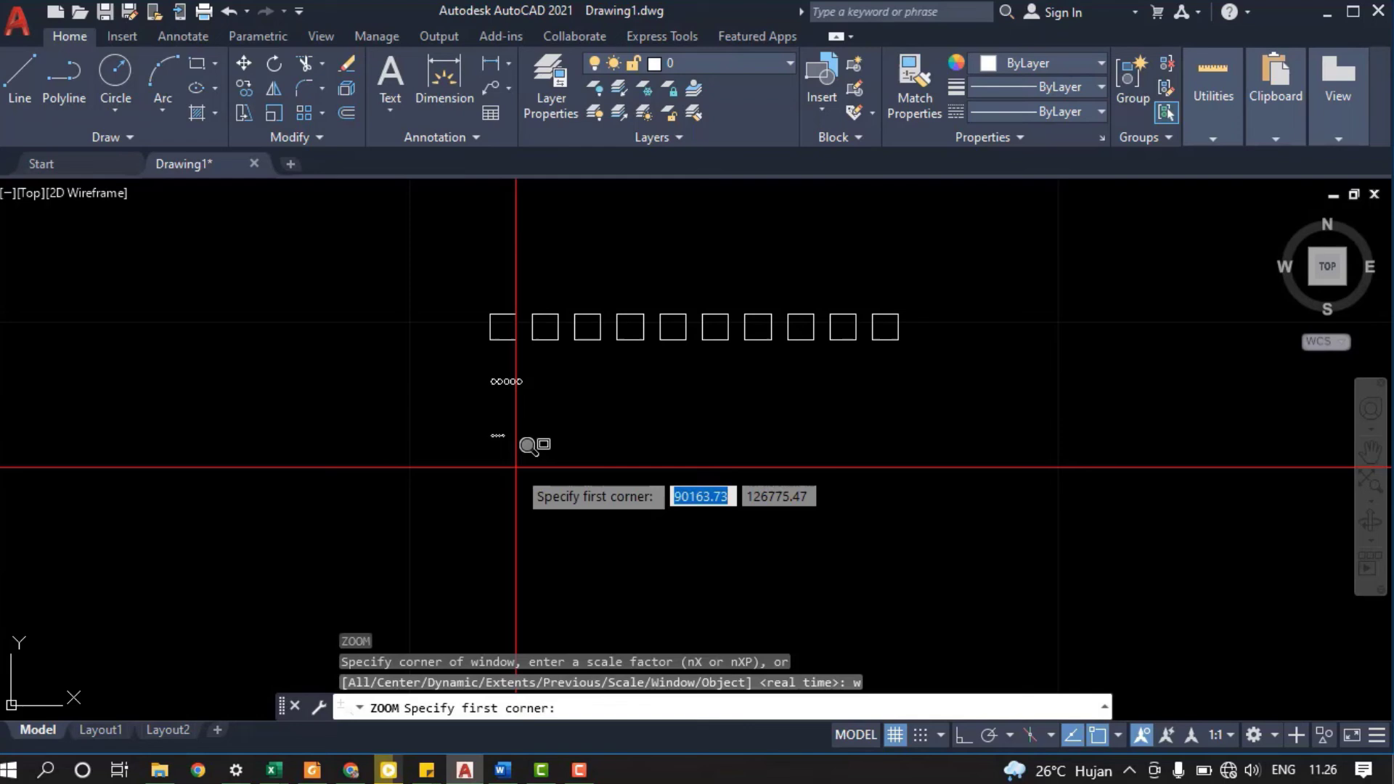
{"action": "left_click", "coordinate": [453, 402]}
{"action": "left_click", "coordinate": [569, 494]}
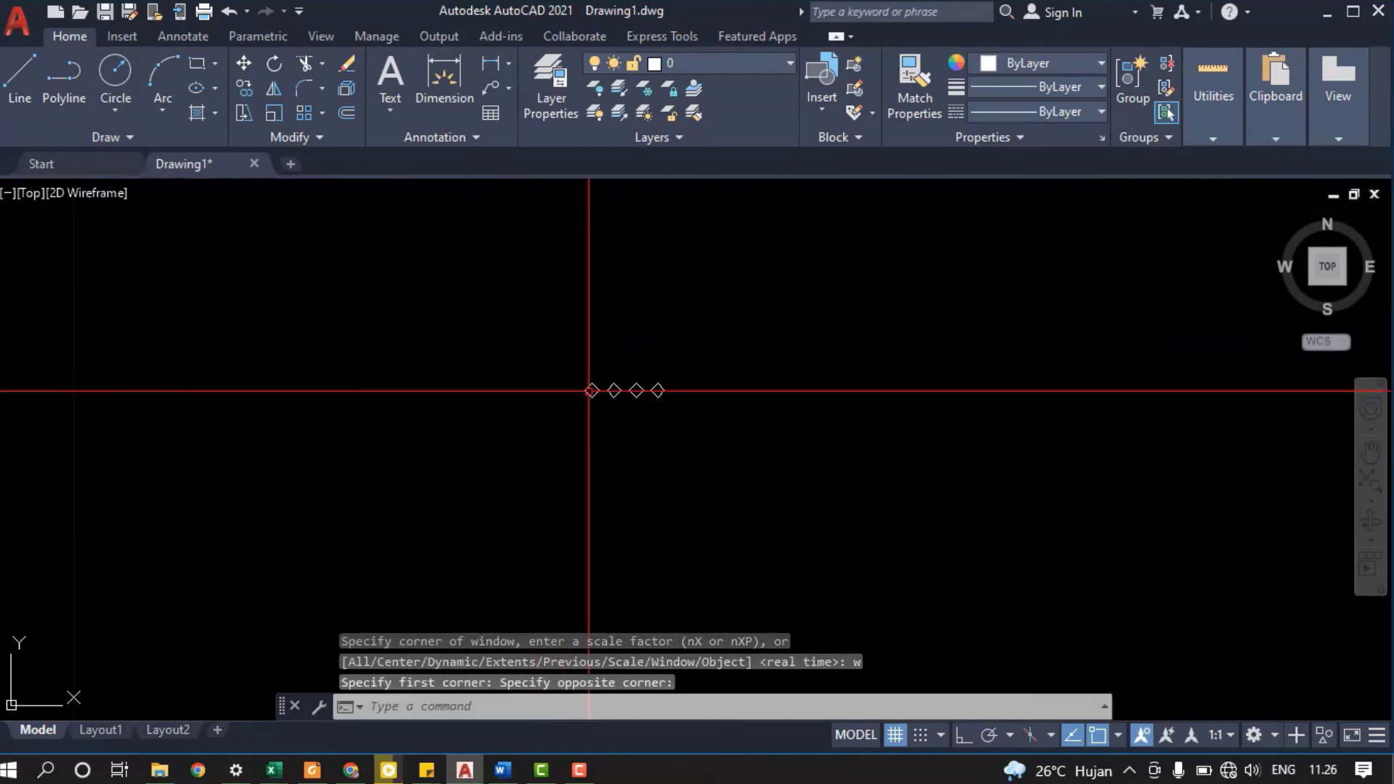
Zoom in around the four small diamonds by picking the window corners directly, and zoom back out to the surrounding drawing.
{"action": "type", "text": "z"}
{"action": "key", "text": "Return"}
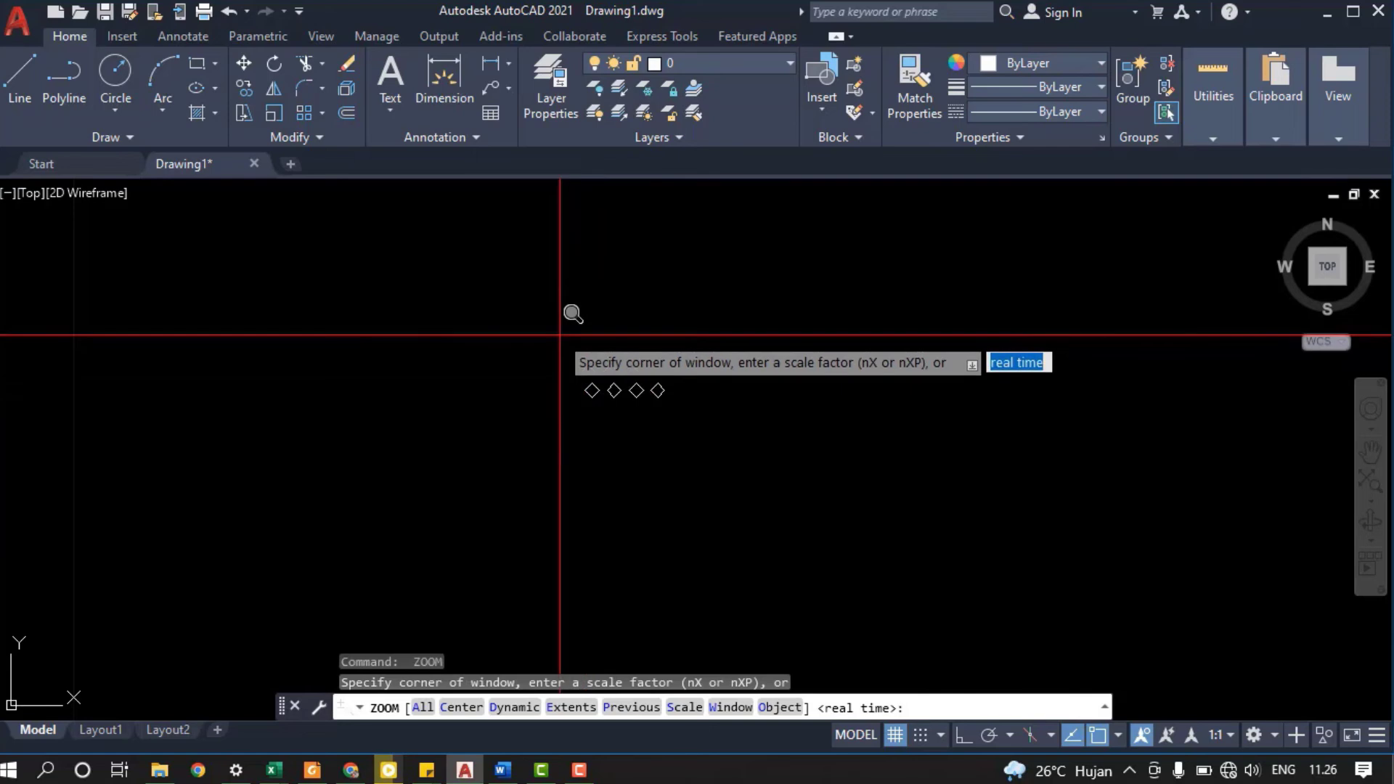
{"action": "left_click", "coordinate": [544, 323]}
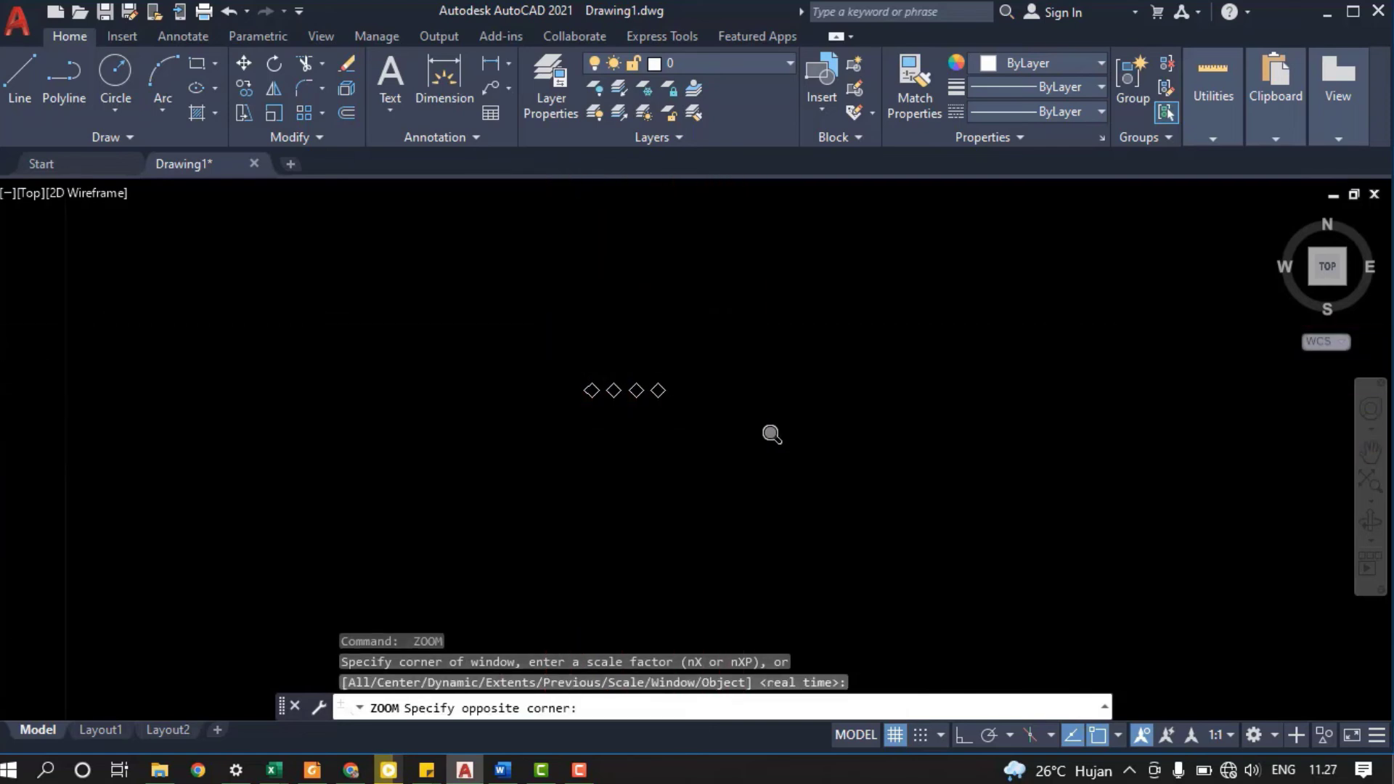
{"action": "scroll", "coordinate": [755, 456], "scroll_direction": "down", "scroll_amount": 8}
{"action": "middle_click_drag", "start_coordinate": [754, 467], "coordinate": [560, 434]}
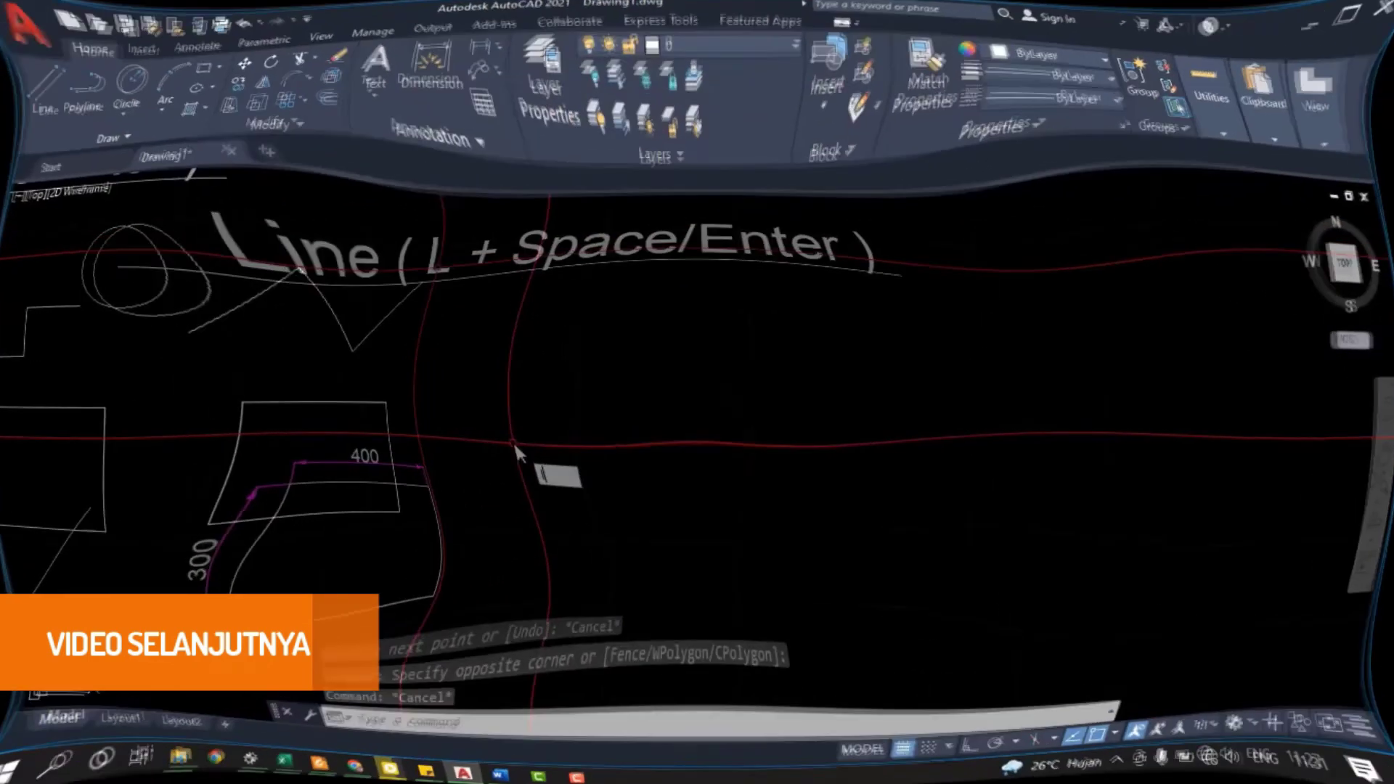
Start a line with its first point in the empty area beside the undimensioned example rectangle.
{"action": "type", "text": "L"}
{"action": "key", "text": "Return"}
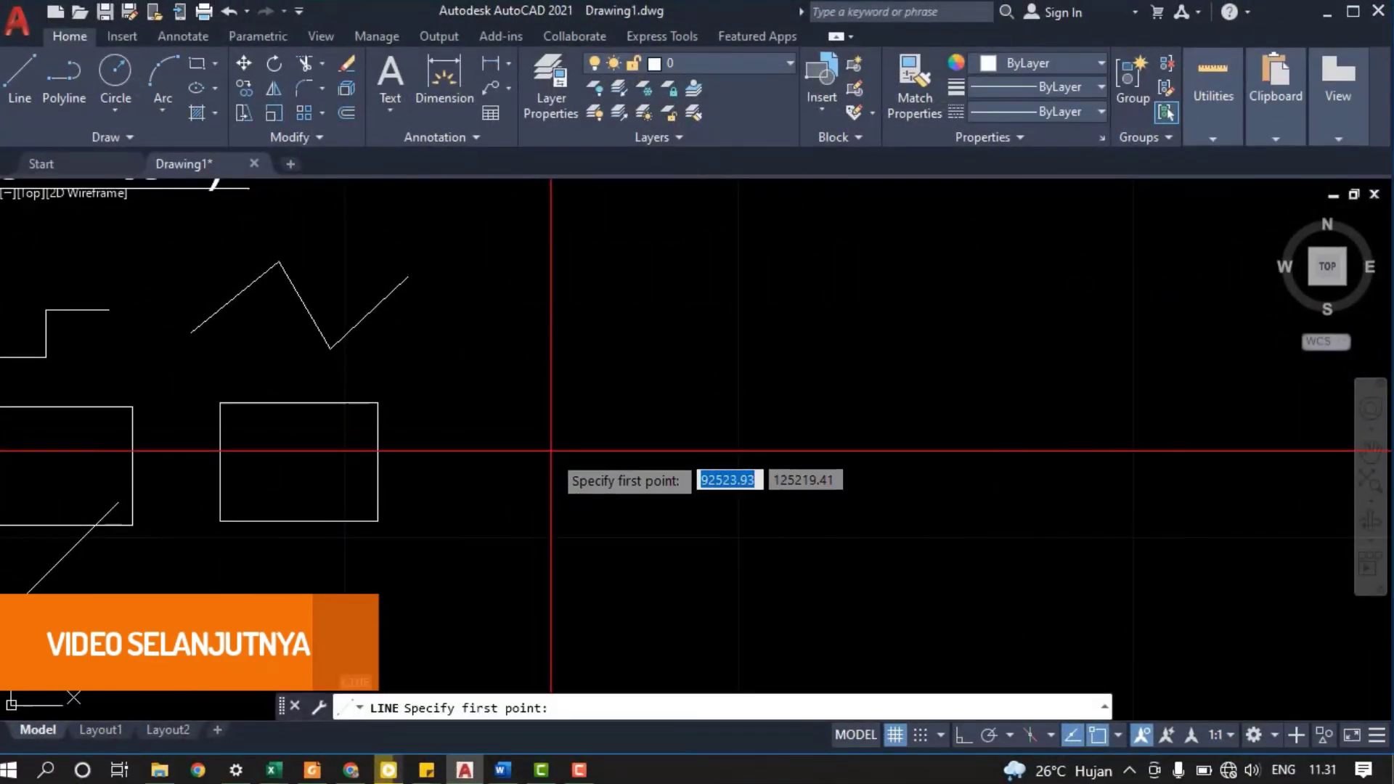
{"action": "left_click", "coordinate": [552, 452]}
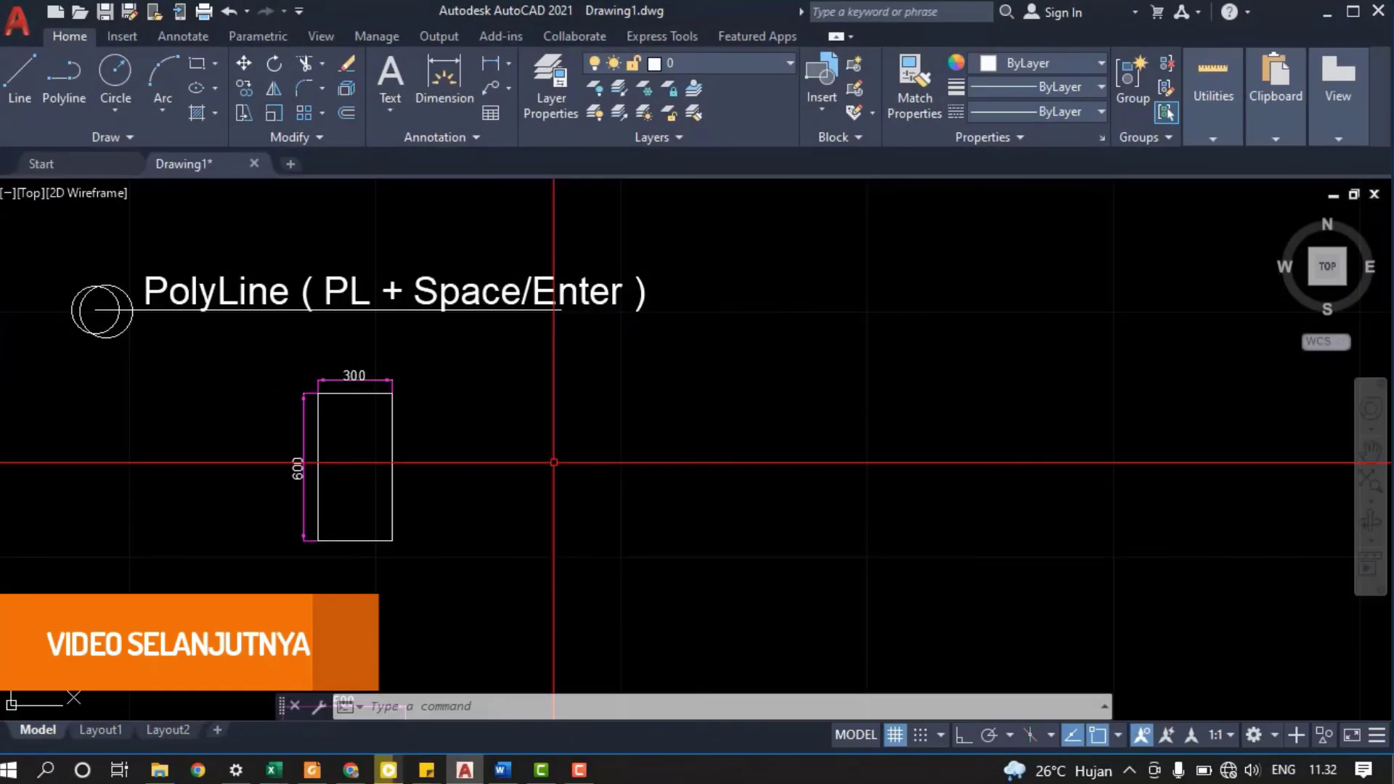
Start a rectangle with its first corner in the empty space beside the 200 by 600 example rectangle.
{"action": "left_click", "coordinate": [215, 64]}
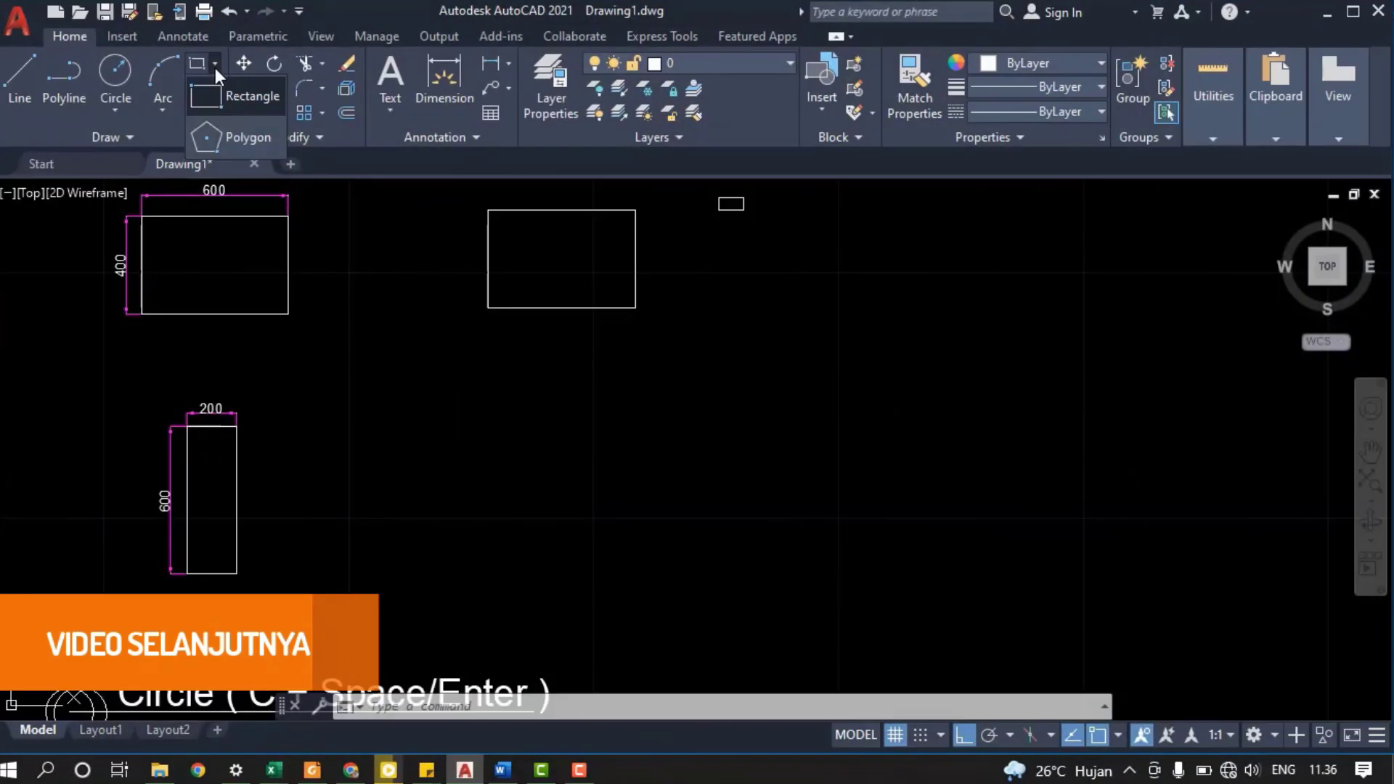
{"action": "left_click", "coordinate": [232, 103]}
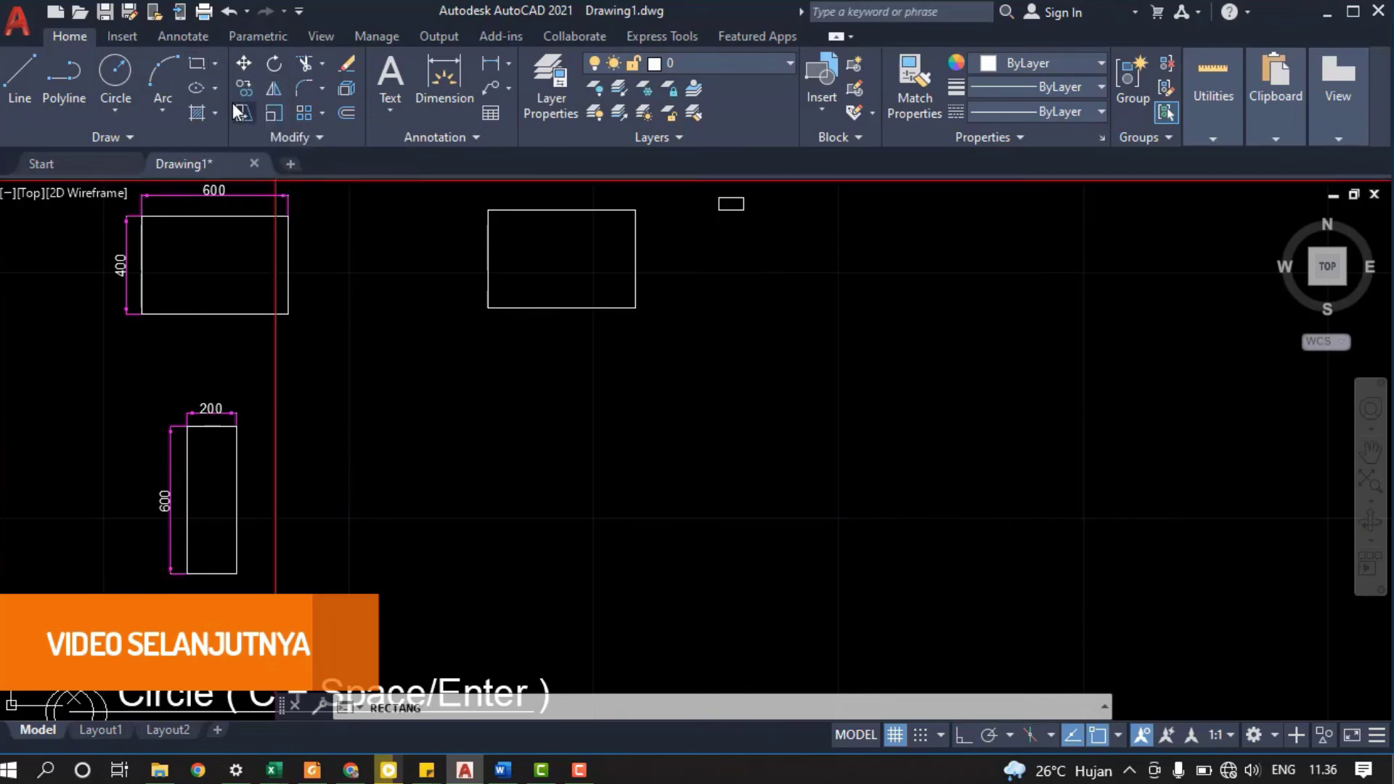
{"action": "left_click", "coordinate": [391, 436]}
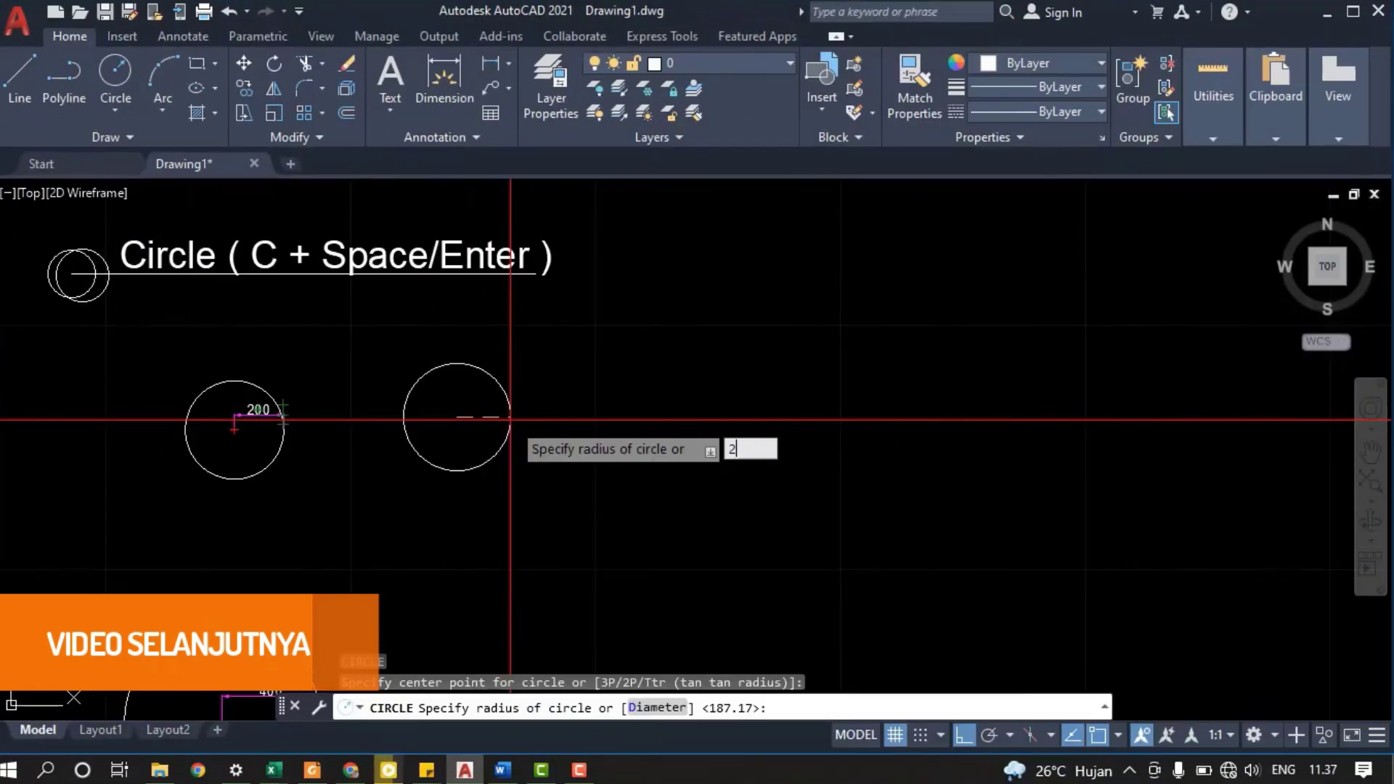
Complete the circle beside the dimensioned example circle with a radius of 200.
{"action": "key", "text": "Return"}
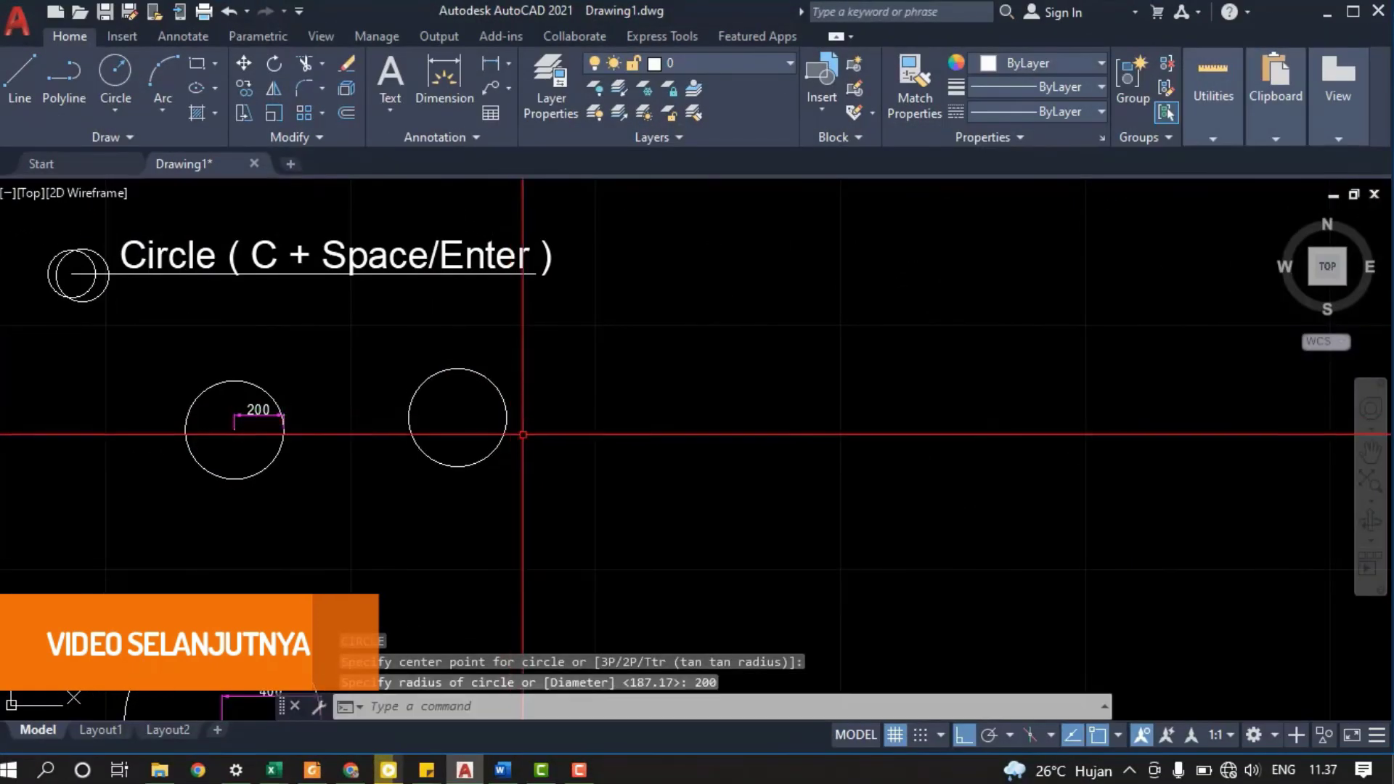